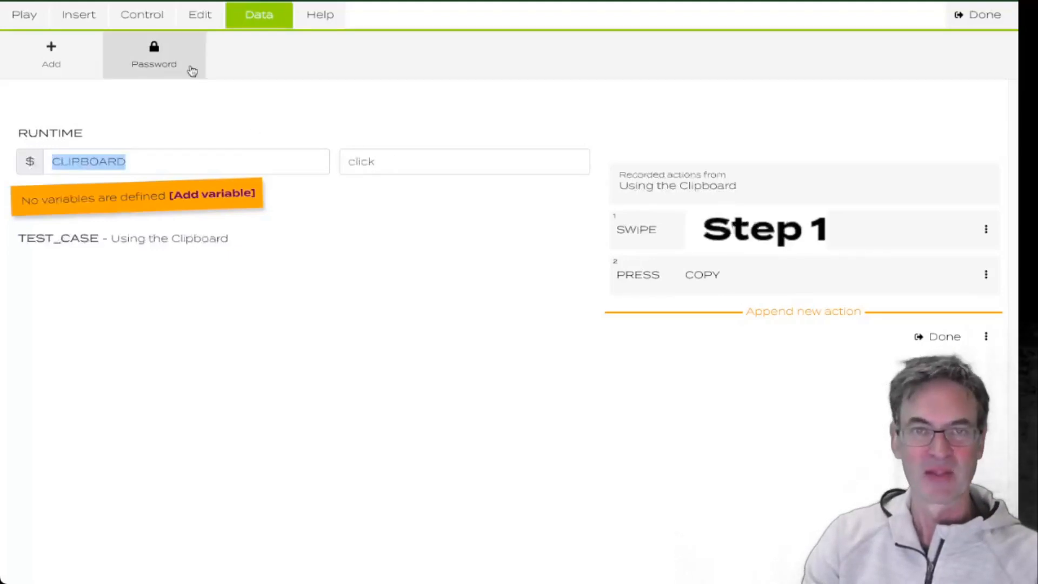
# Step: Add an Eval action with the expression $CLIPBOARD . " suffix", run it, and check the runtime variables
pyautogui.click(140, 15)
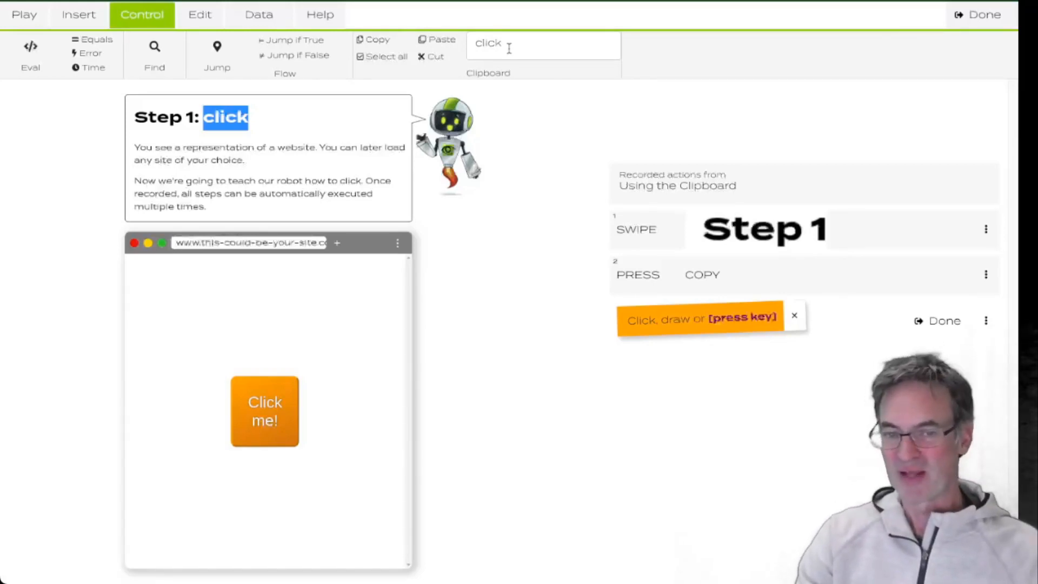
pyautogui.click(31, 59)
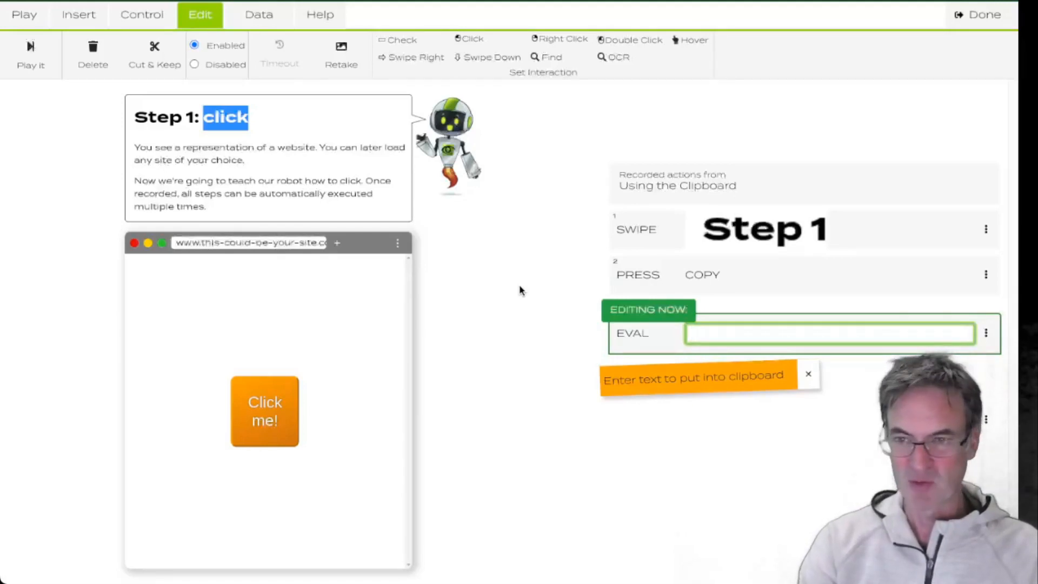
pyautogui.write('$CLIP')
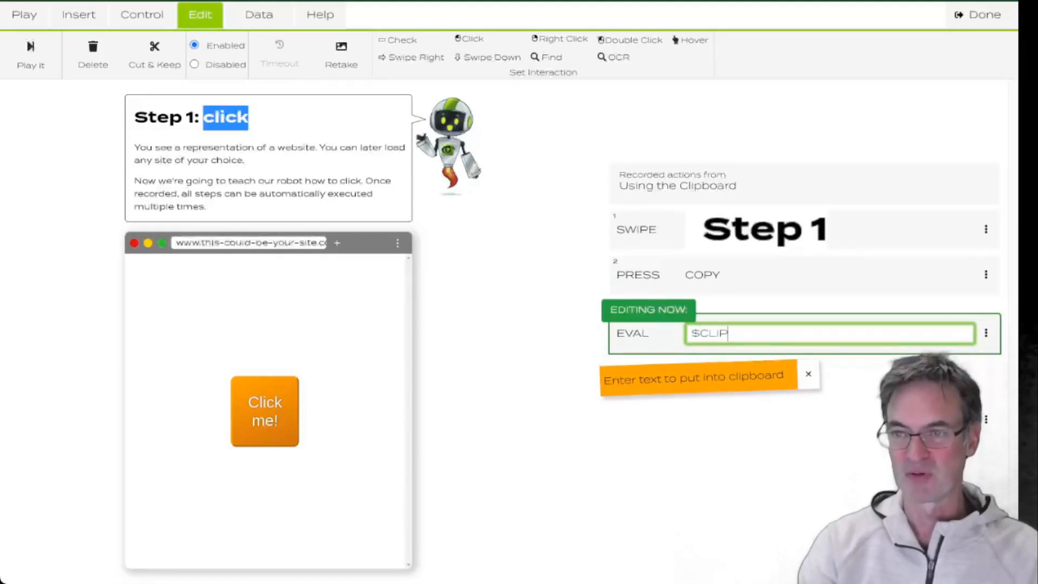
pyautogui.write('BOARD .')
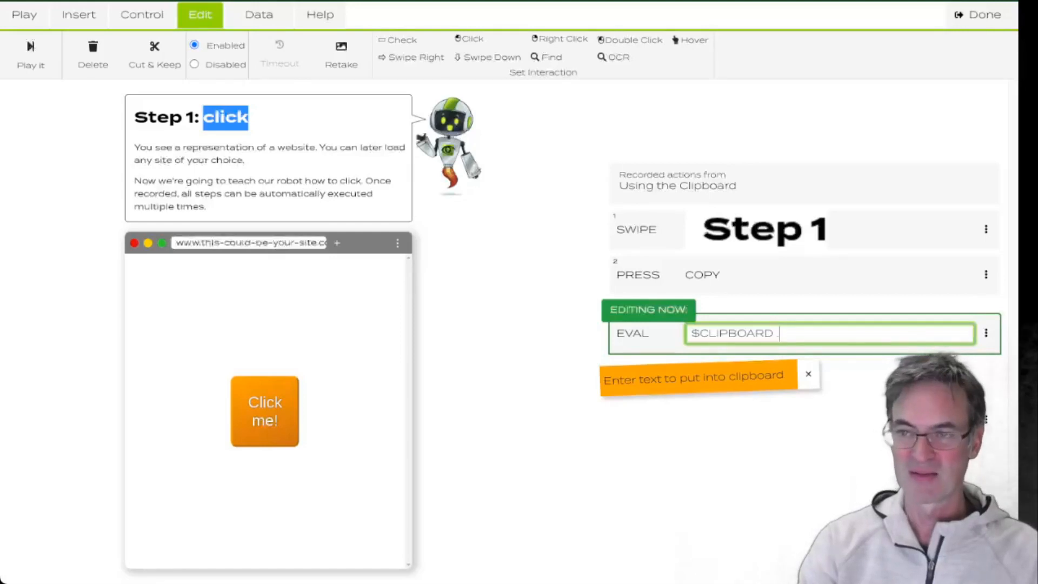
pyautogui.write(' " suffix"')
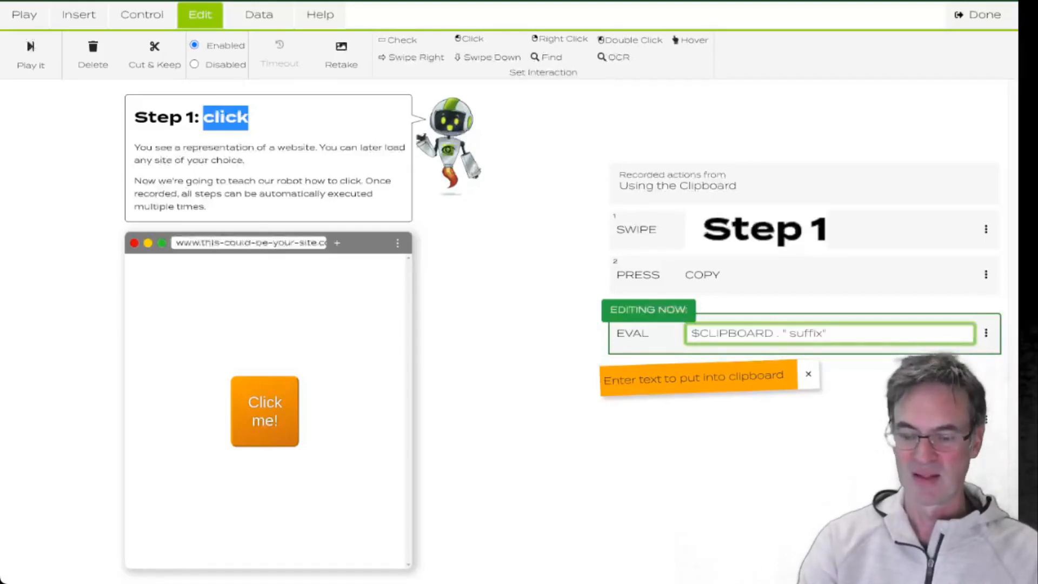
pyautogui.press('Return')
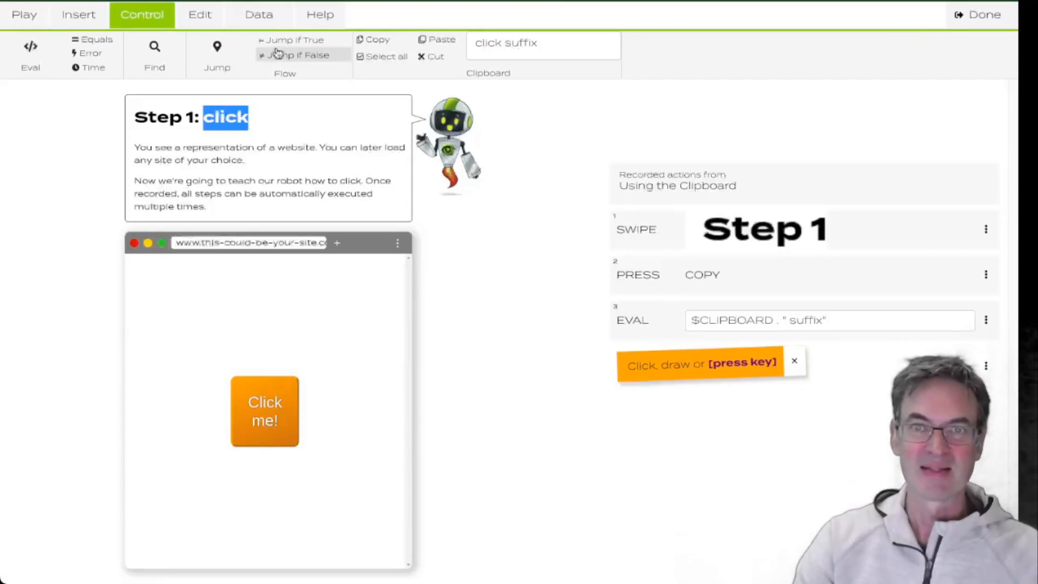
pyautogui.click(273, 25)
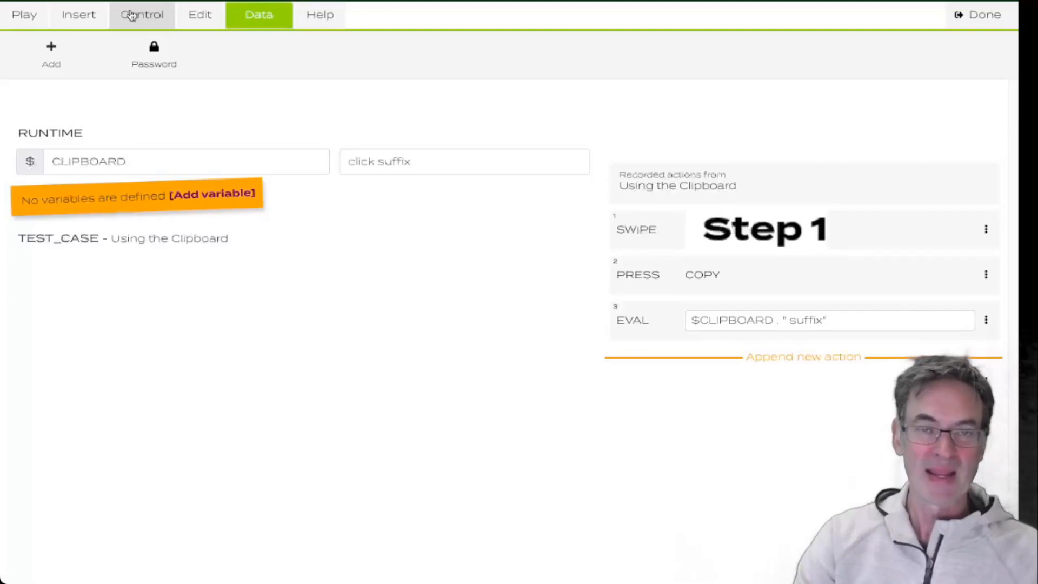
# Step: Add an Eval action with the expression set("varname") to store the clipboard in a variable, and check the runtime variables
pyautogui.click(190, 15)
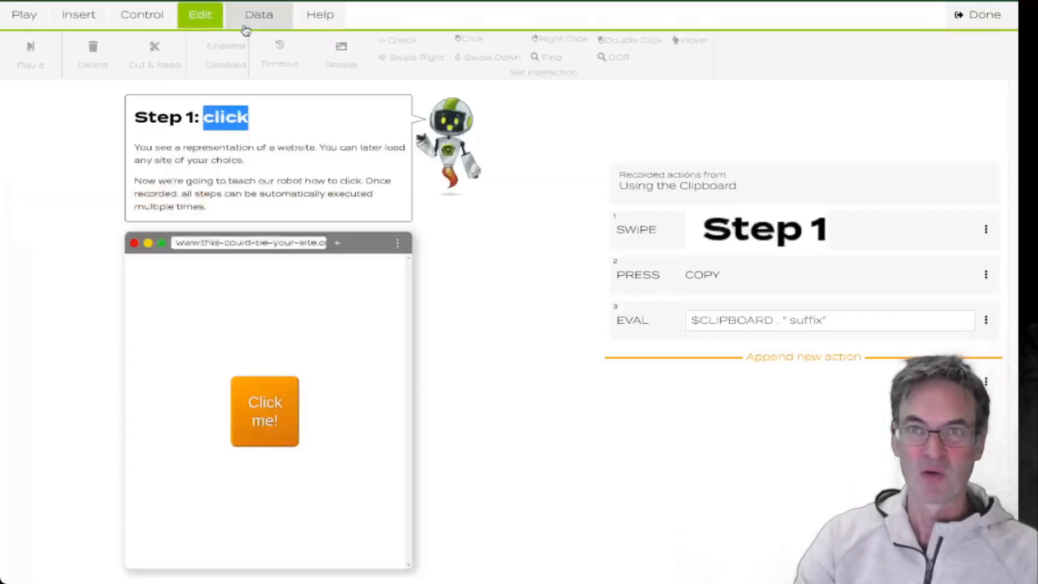
pyautogui.click(145, 16)
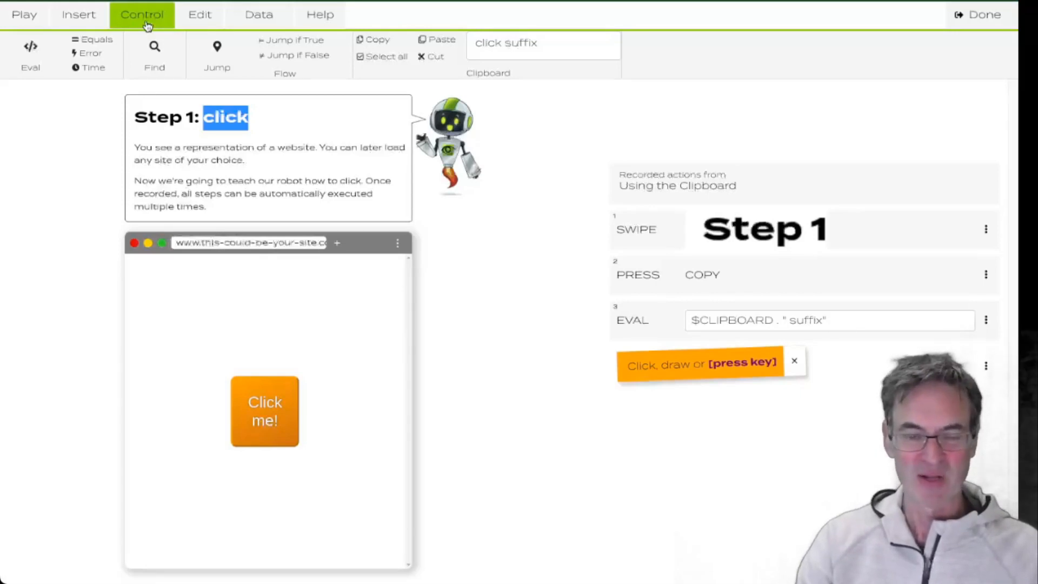
pyautogui.click(36, 65)
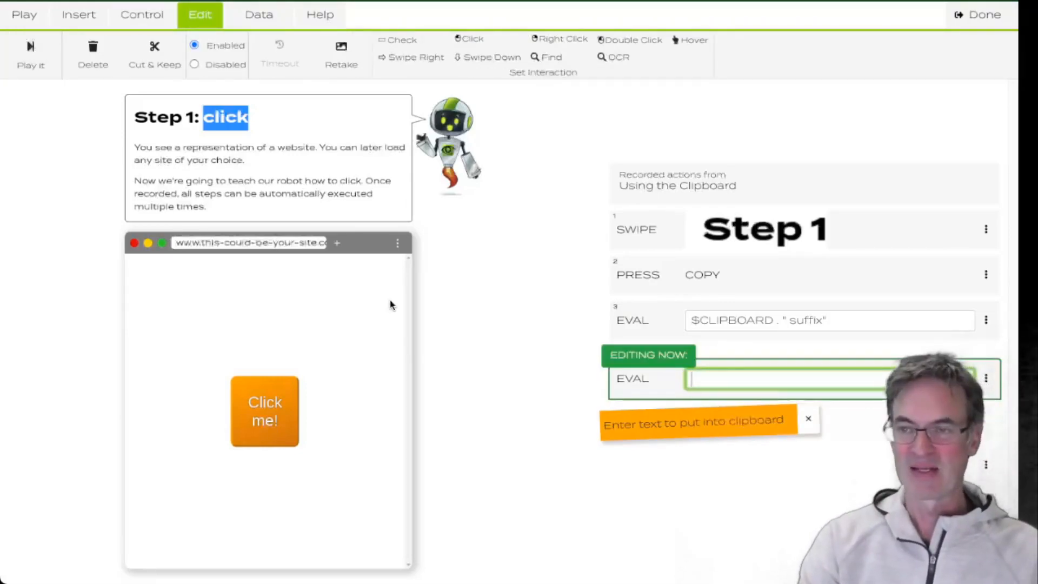
pyautogui.write('set("')
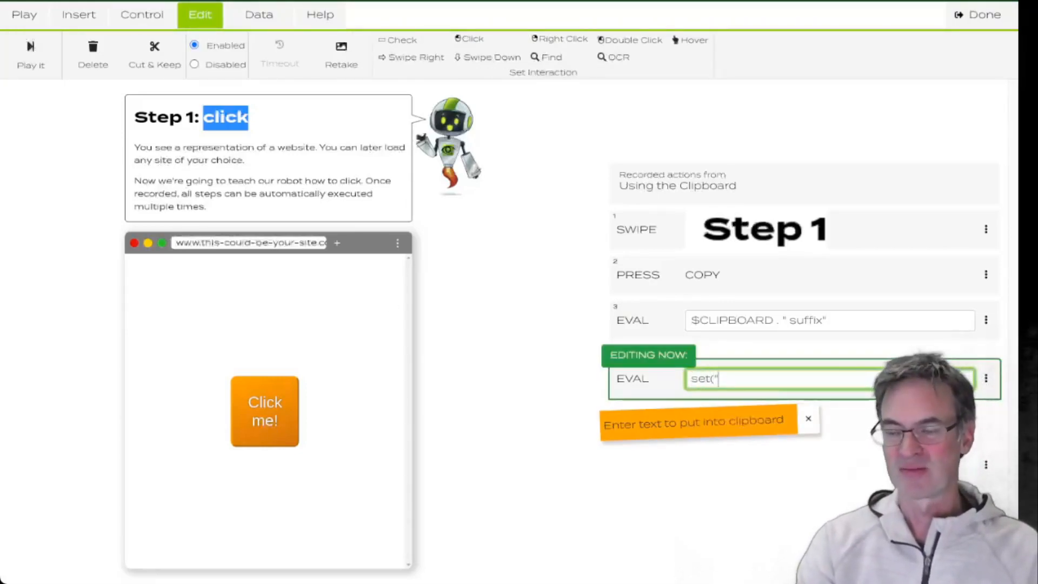
pyautogui.write('varname"')
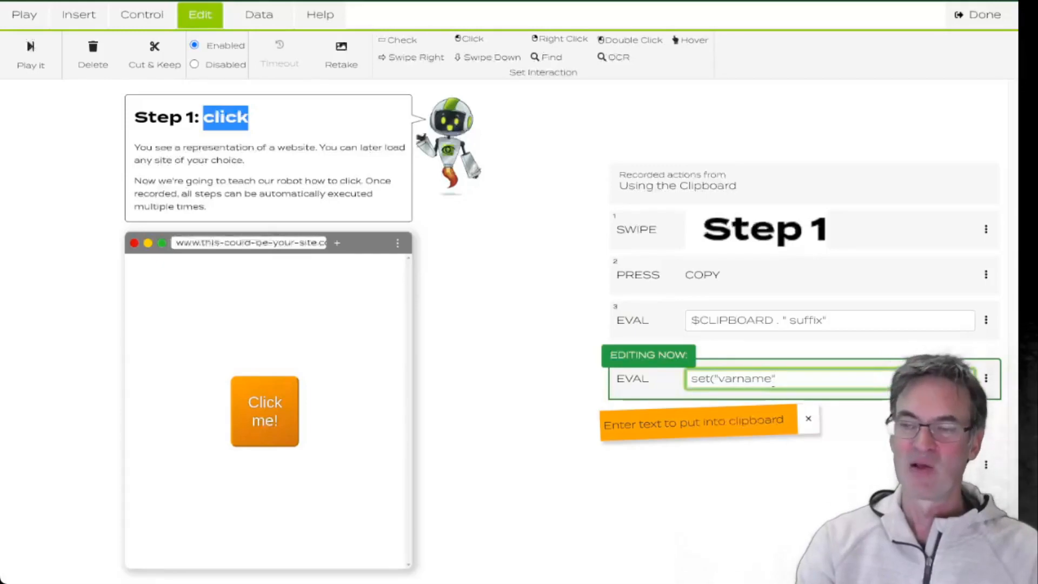
pyautogui.write(',')
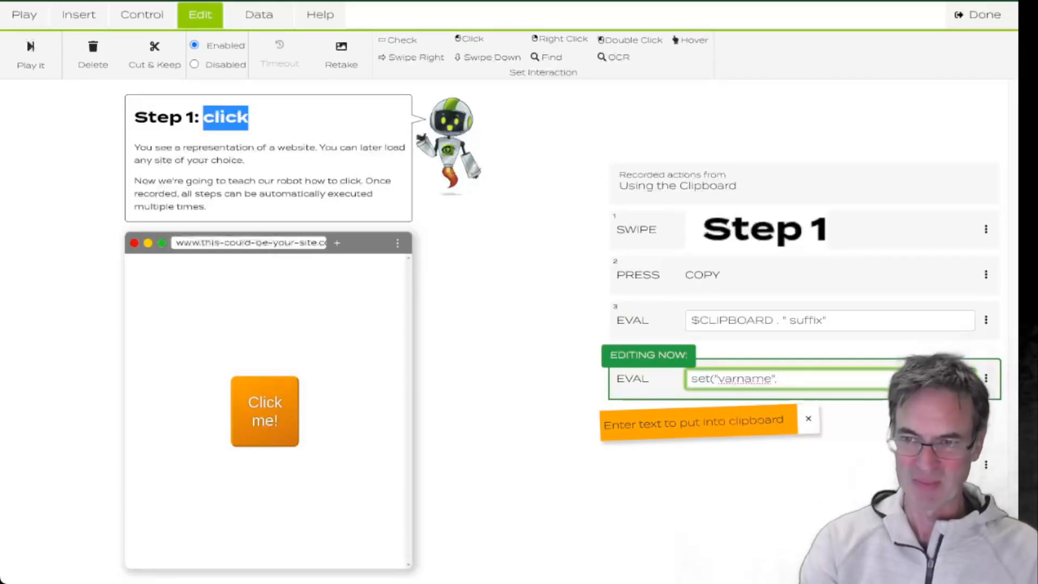
pyautogui.press('BackSpace')
pyautogui.write(')')
pyautogui.press('Return')
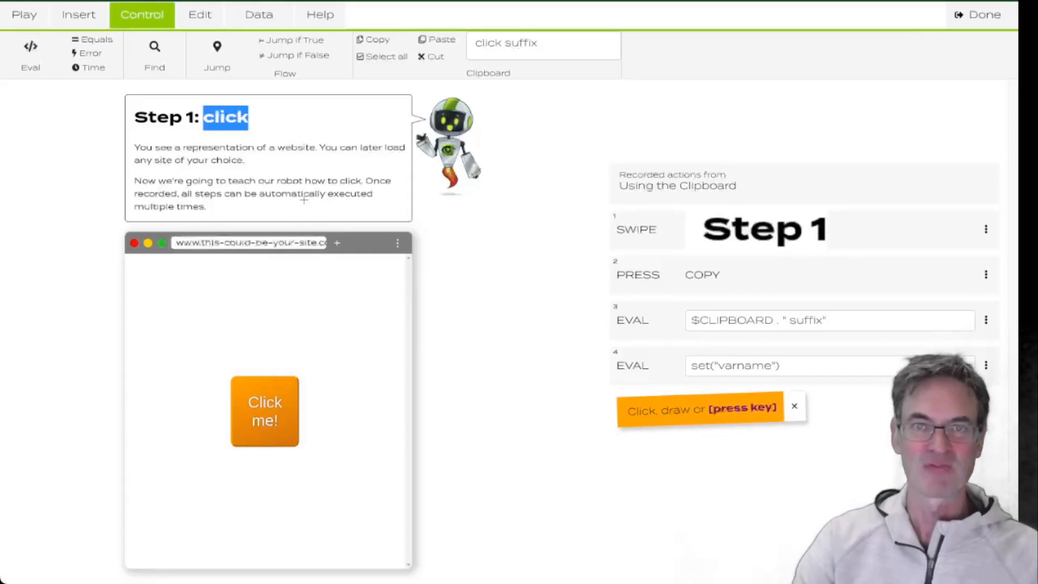
pyautogui.click(258, 25)
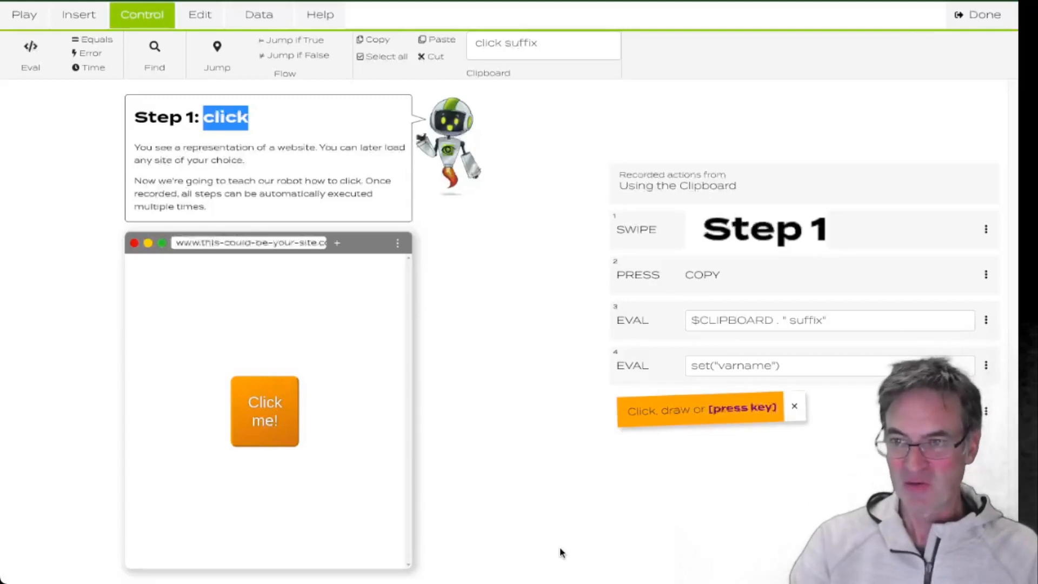
# Step: Add an Eval action that computes 1+1 into the clipboard, and check the runtime variables
pyautogui.click(34, 66)
pyautogui.write('1+1')
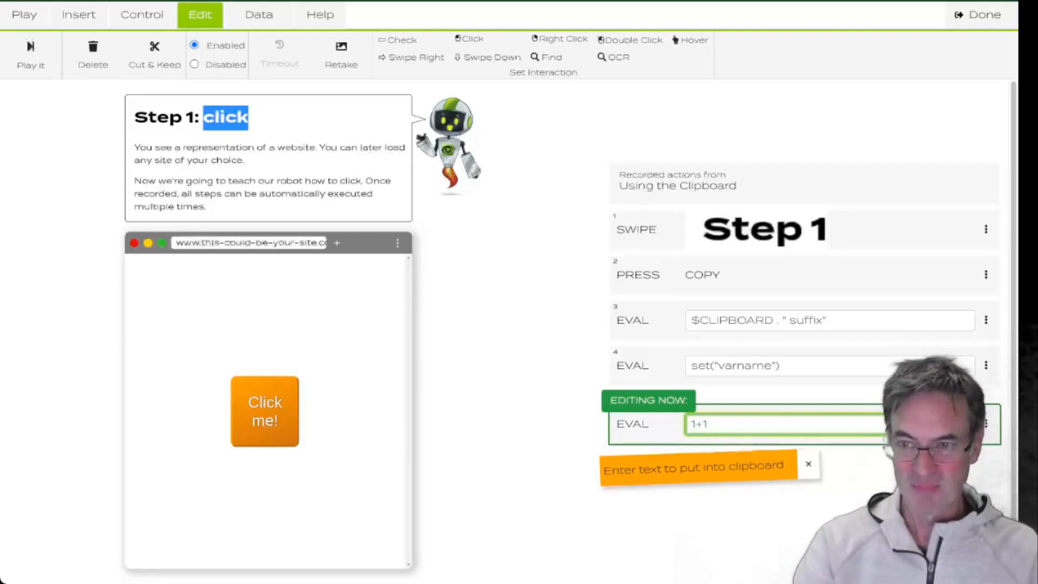
pyautogui.press('Return')
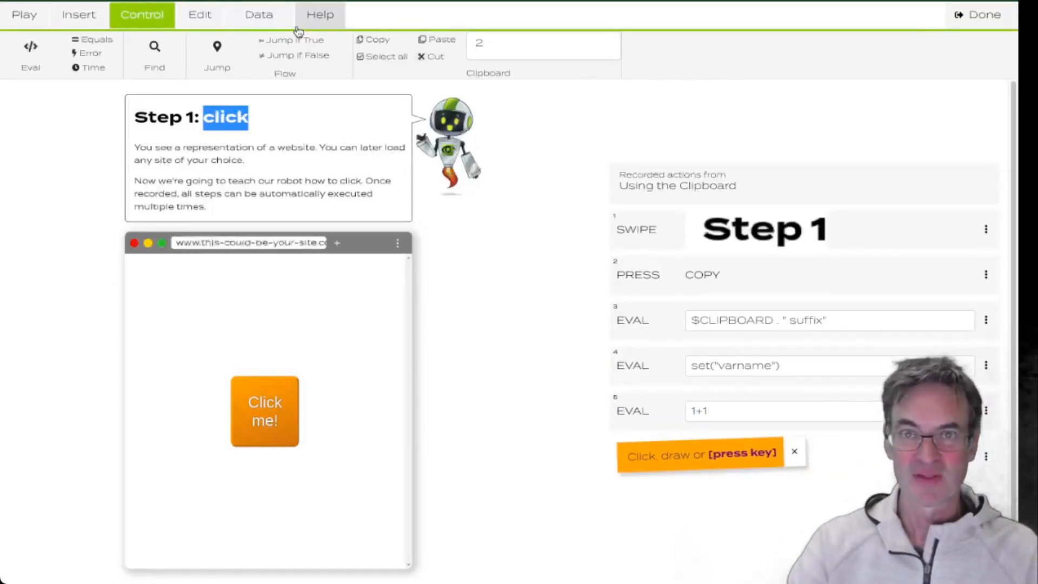
pyautogui.click(290, 22)
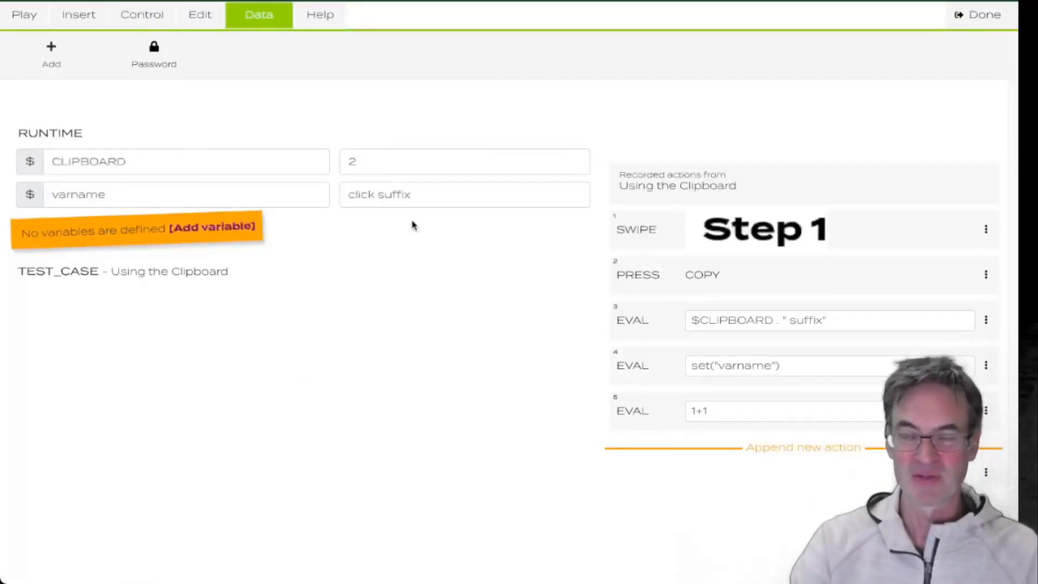
# Step: Append another Eval action and enter the expression get("varname")
pyautogui.click(143, 15)
pyautogui.click(34, 41)
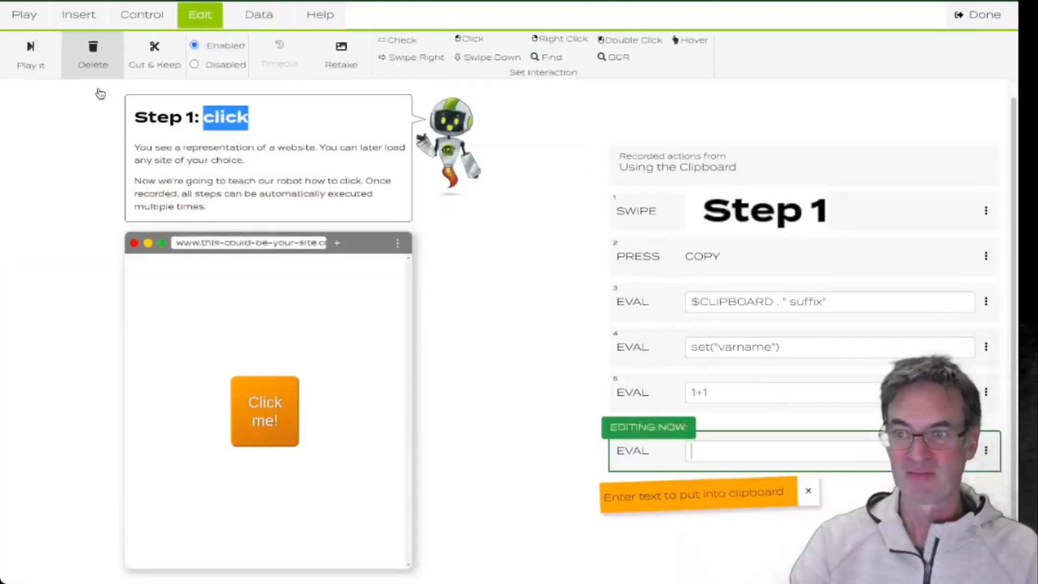
pyautogui.write('get("')
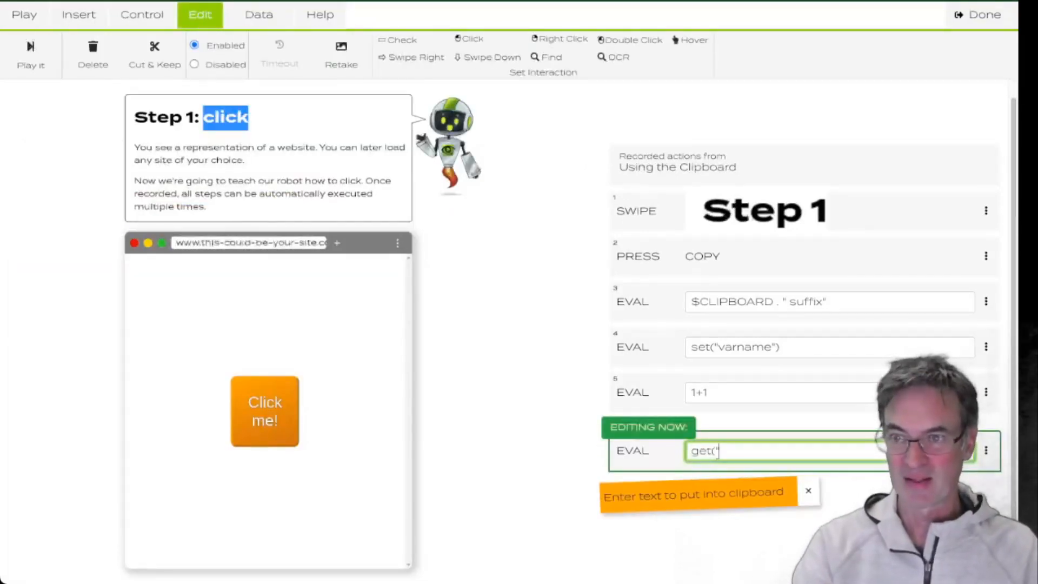
pyautogui.write('varname")')
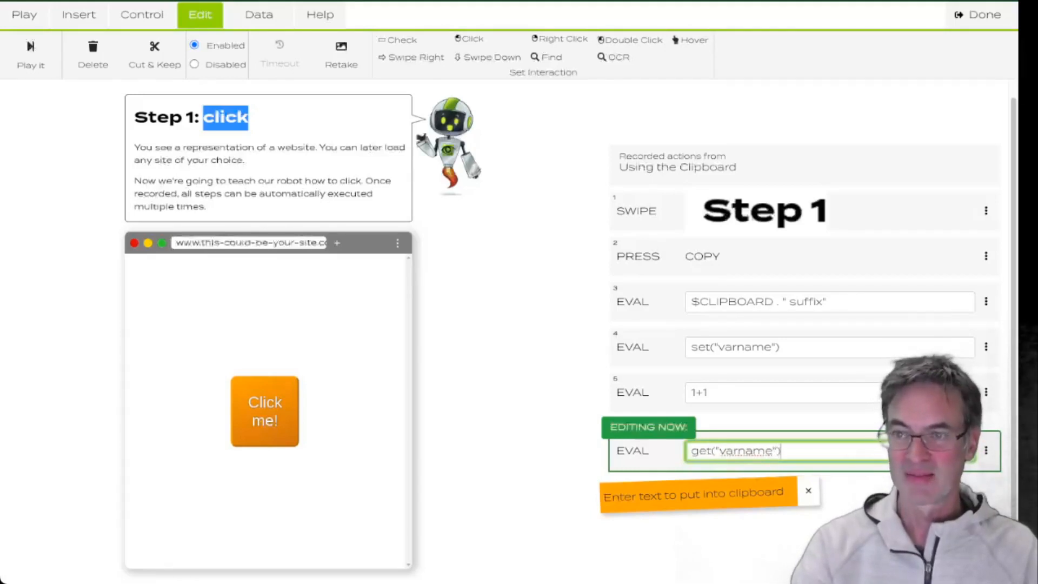
# Step: Rewrite the new Eval action's expression as $varname, run it, and check the runtime variables
pyautogui.press('Left')
pyautogui.press('Left')
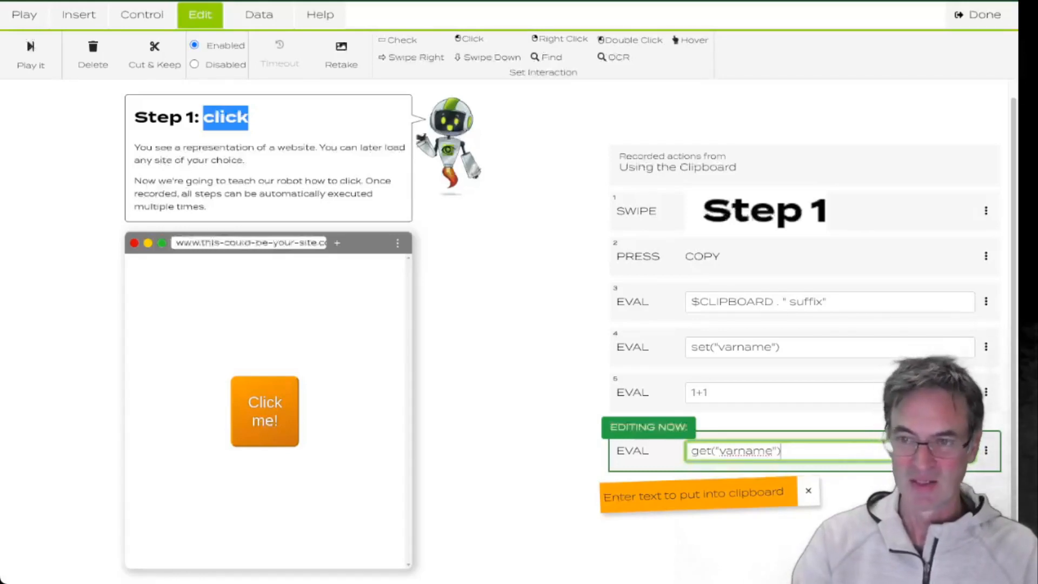
pyautogui.press('Delete')
pyautogui.press('Delete')
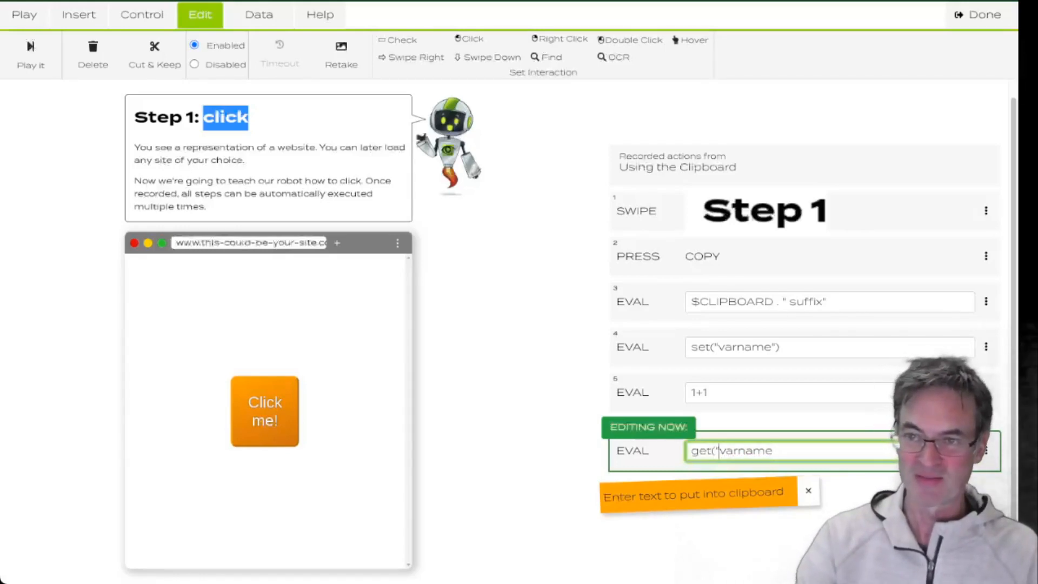
pyautogui.press('Delete')
pyautogui.press('BackSpace')
pyautogui.press('BackSpace')
pyautogui.press('BackSpace')
pyautogui.press('BackSpace')
pyautogui.write('R')
pyautogui.press('BackSpace')
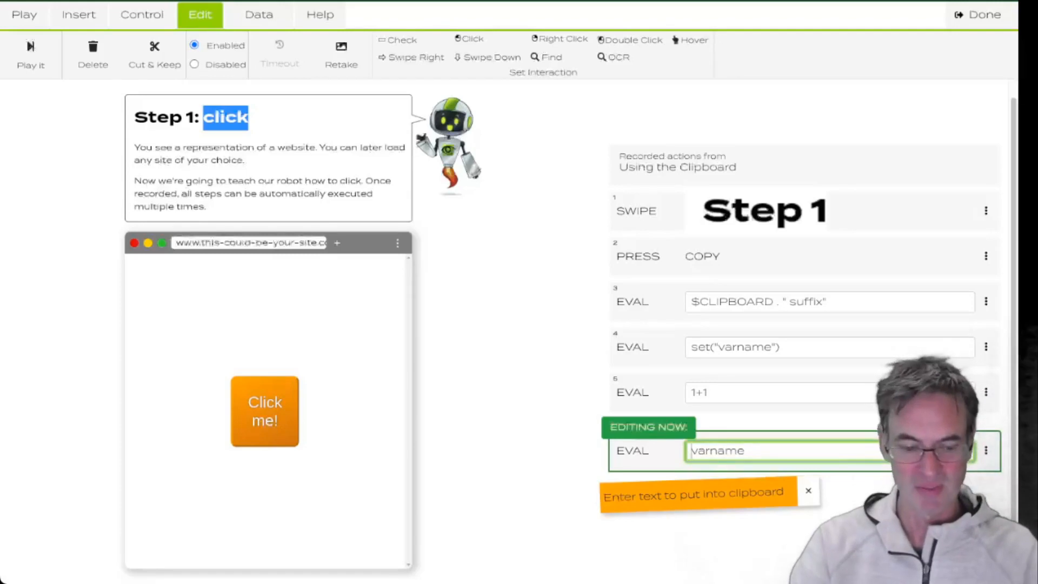
pyautogui.write('$')
pyautogui.press('Return')
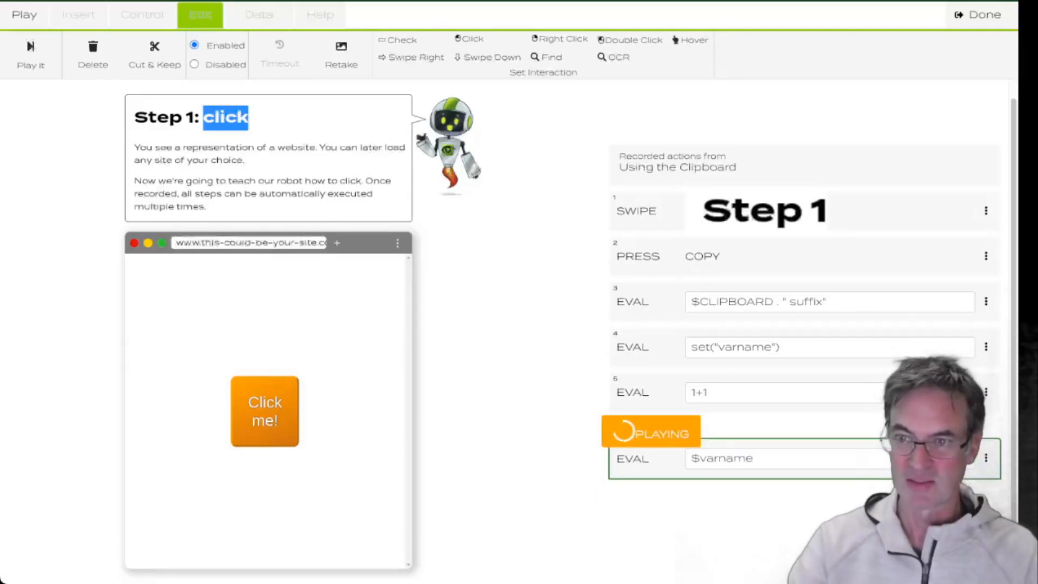
pyautogui.click(262, 19)
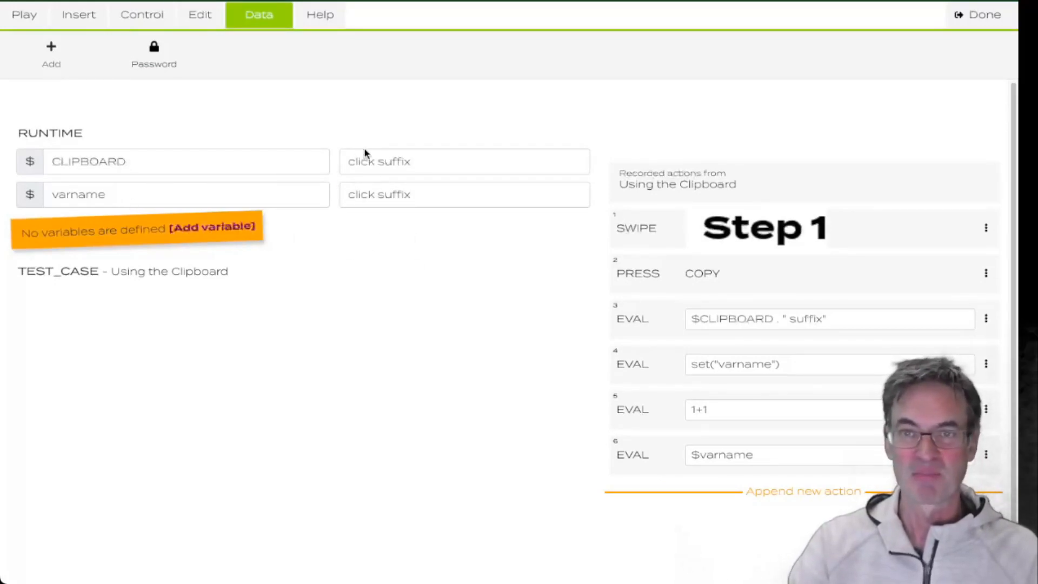
# Step: Record clicks on the "Click me!" button and the text input field, and paste the clipboard into the field
pyautogui.click(100, 21)
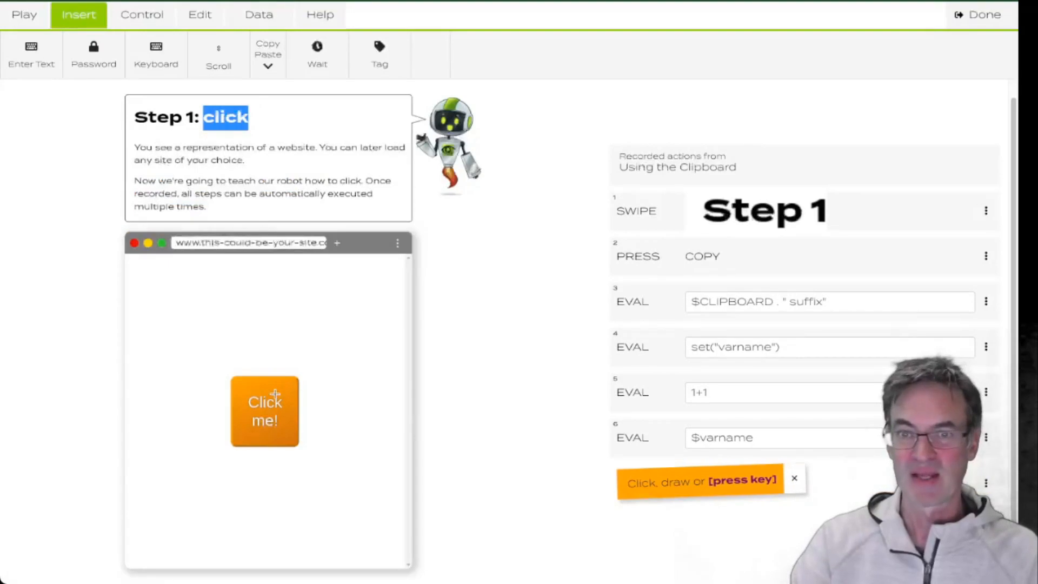
pyautogui.click(276, 413)
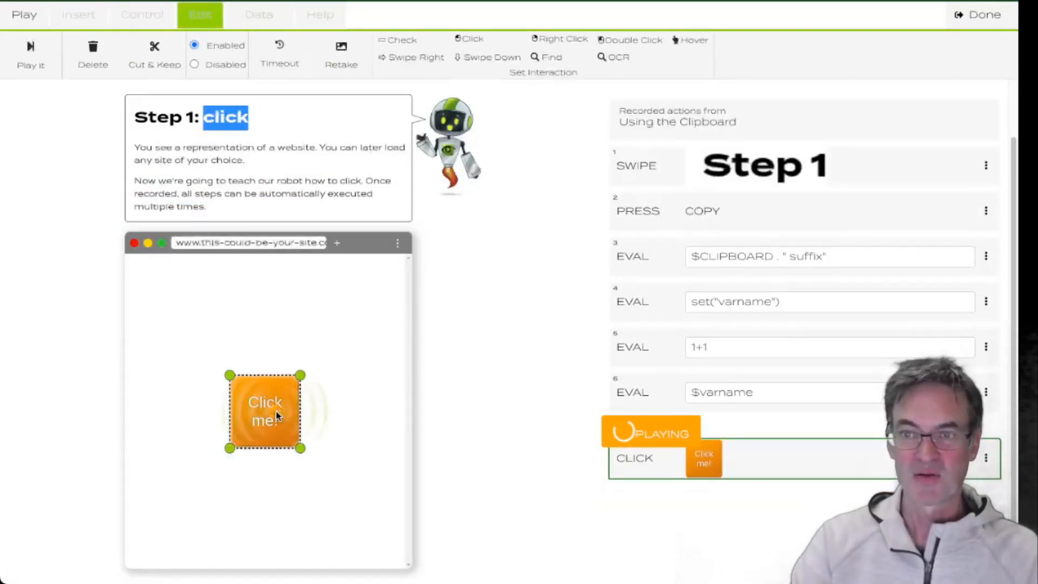
pyautogui.click(213, 395)
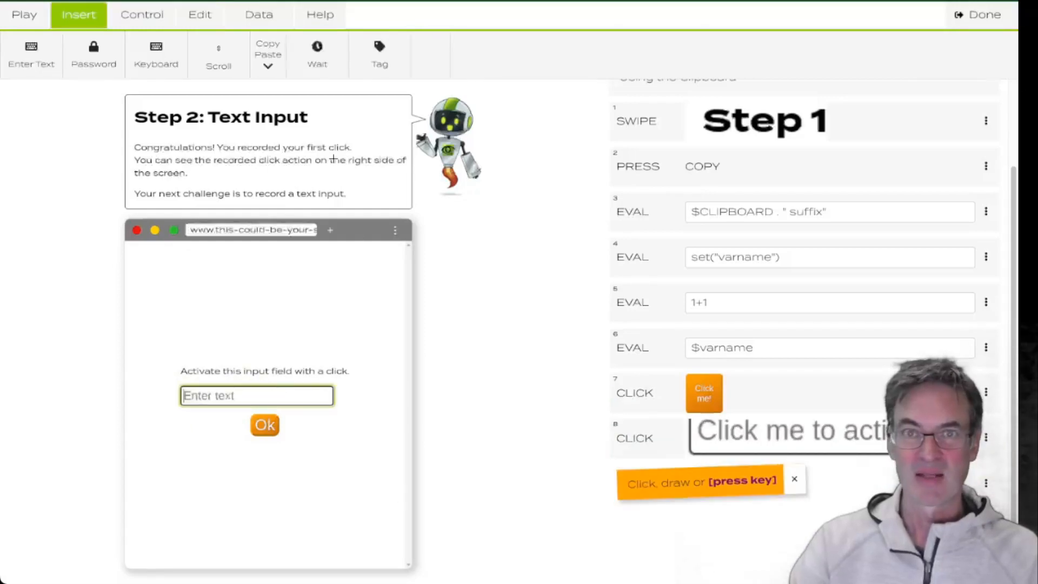
pyautogui.click(268, 54)
pyautogui.click(162, 104)
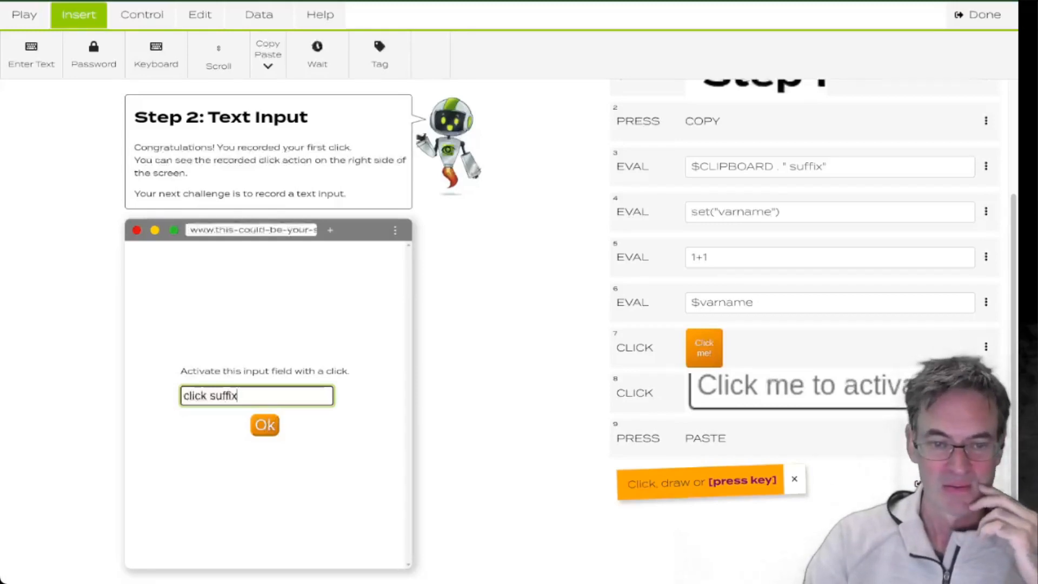
# Step: Add a test case variable named input1 with the value 123
pyautogui.click(259, 16)
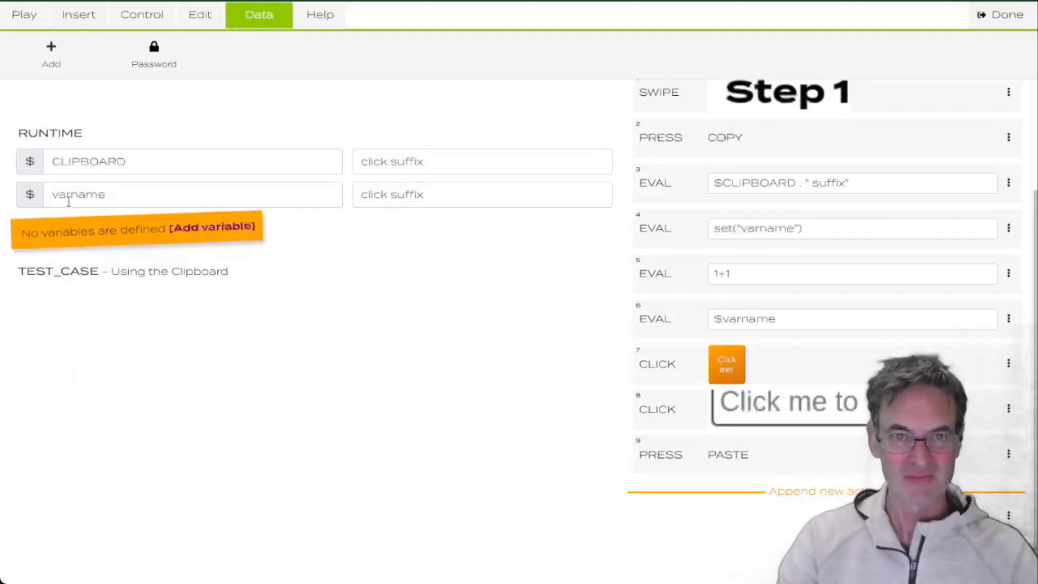
pyautogui.click(46, 53)
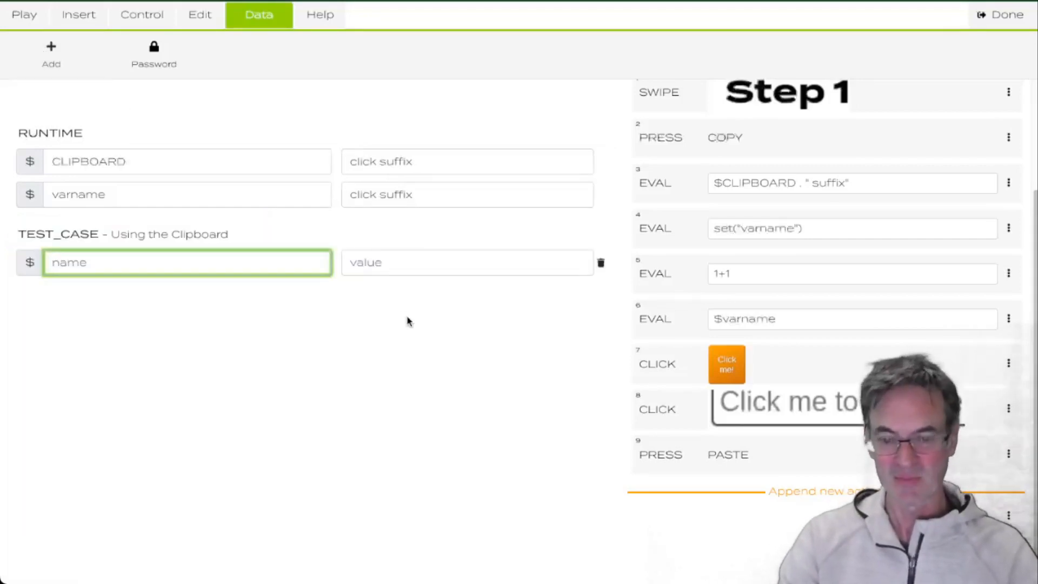
pyautogui.write('input1')
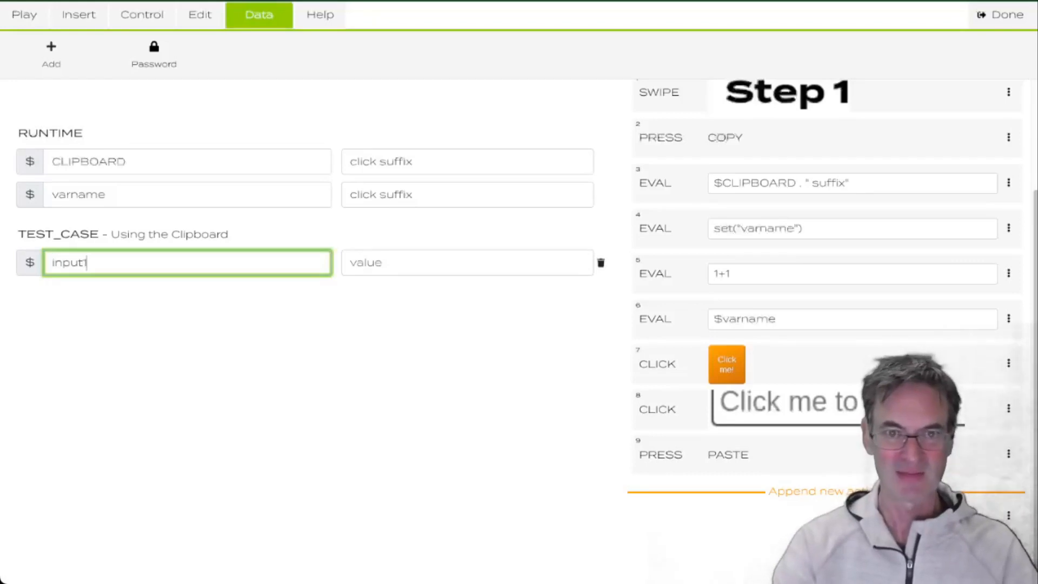
pyautogui.press('Tab')
pyautogui.write('123')
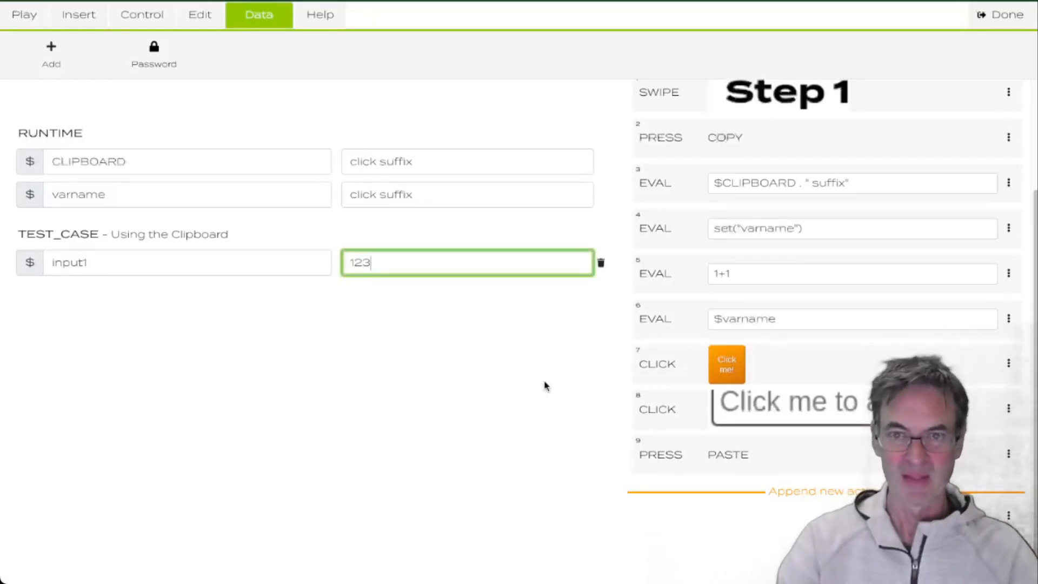
pyautogui.click(145, 26)
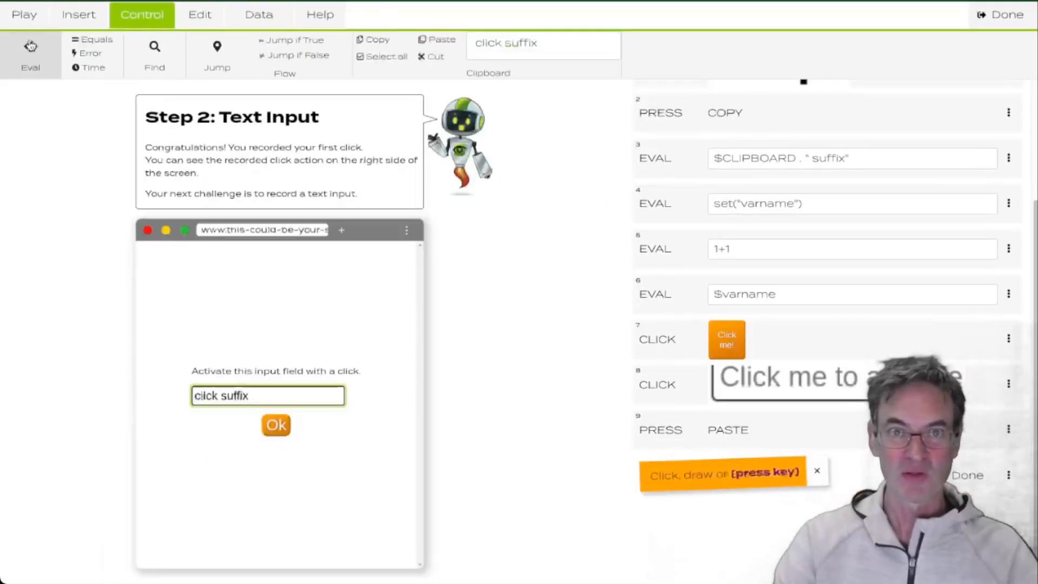
# Step: Append an Eval action with the expression $input1 and run it
pyautogui.click(86, 51)
pyautogui.write('$input1')
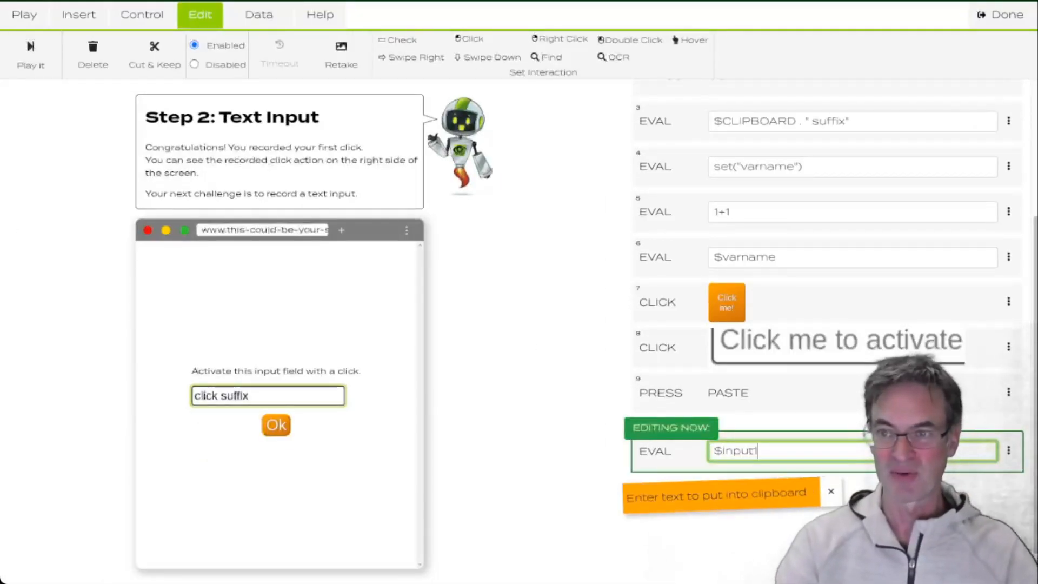
pyautogui.press('Return')
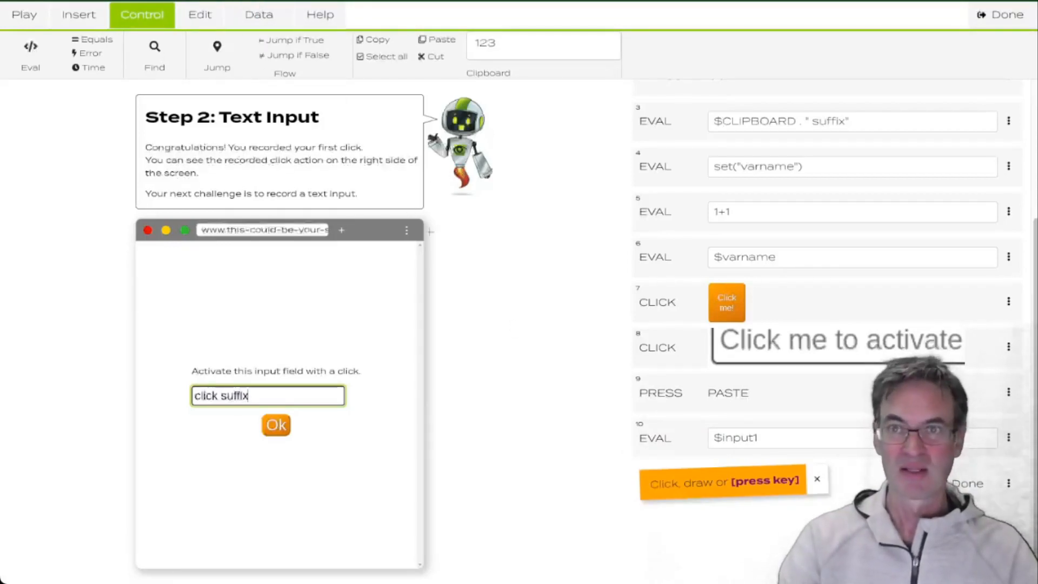
# Step: Append another Eval action with the expression $input1 + 5, run it, and check the runtime variables
pyautogui.click(31, 49)
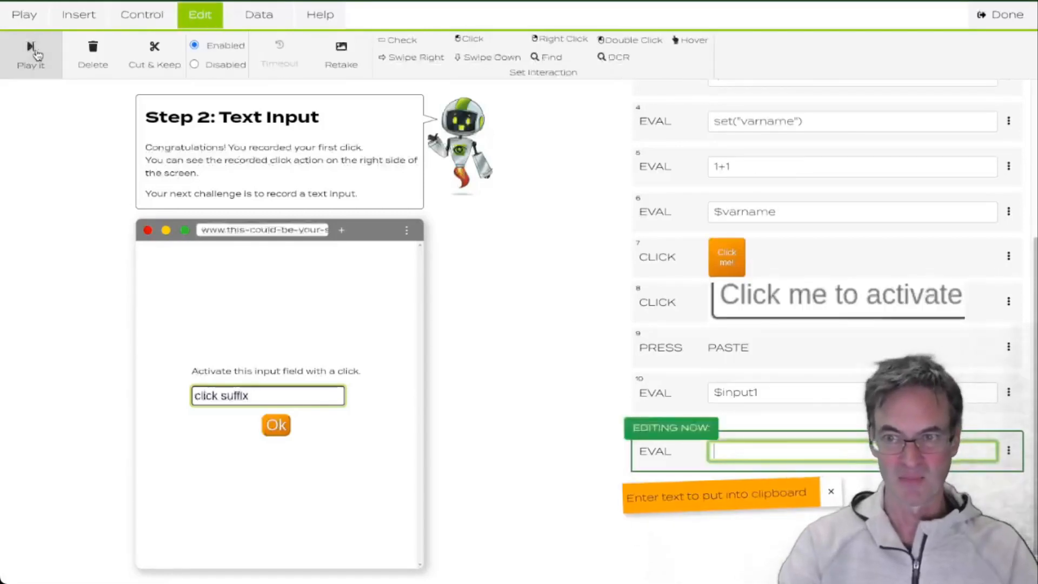
pyautogui.write('$input1 + ')
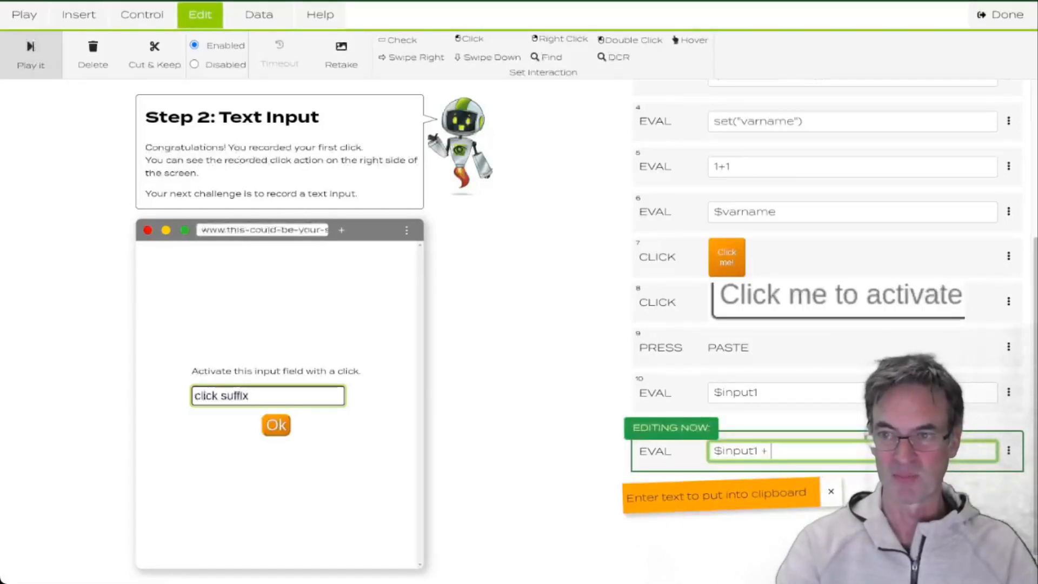
pyautogui.write('5')
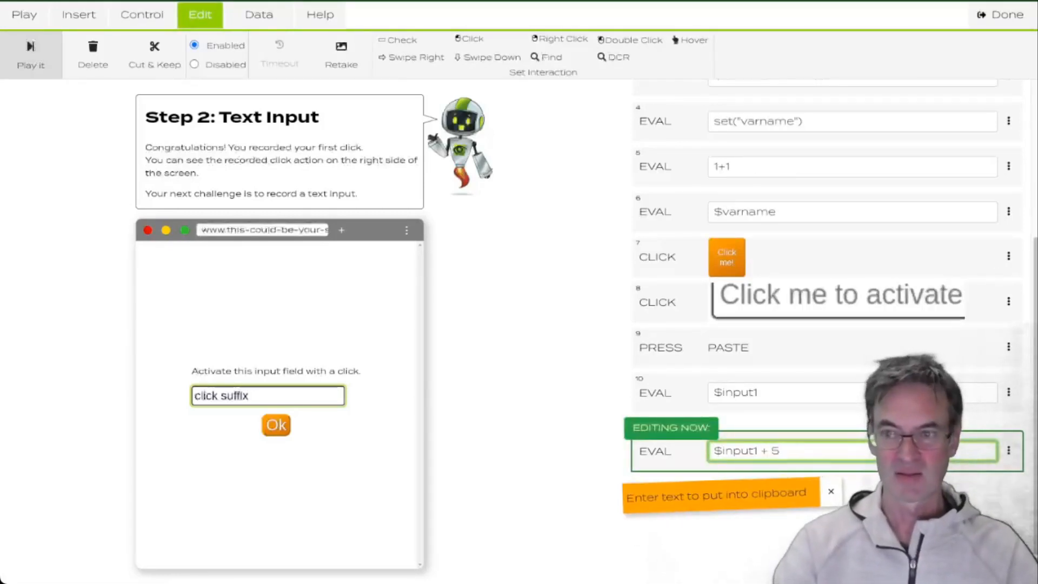
pyautogui.press('Return')
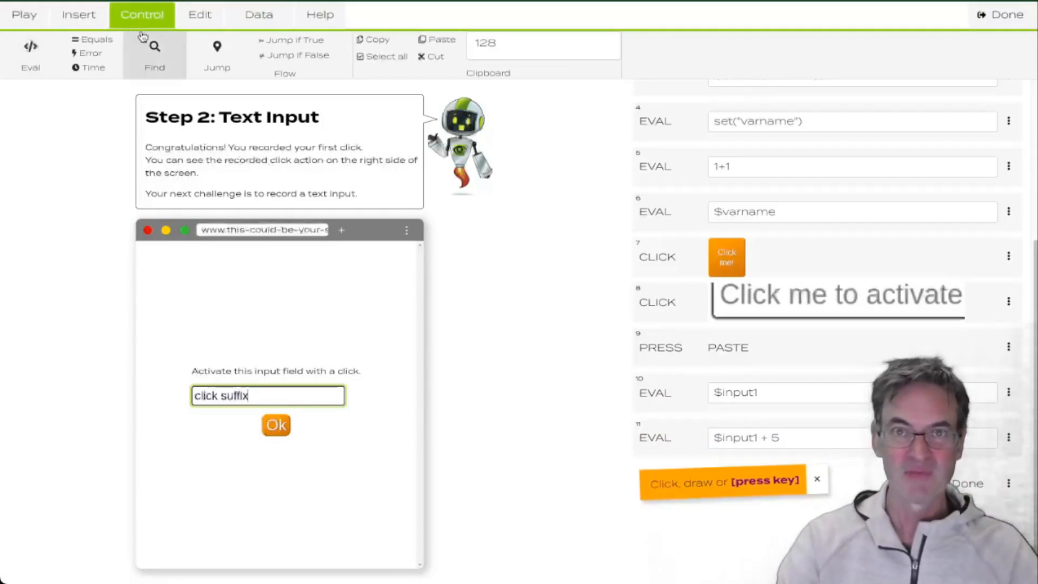
pyautogui.click(232, 27)
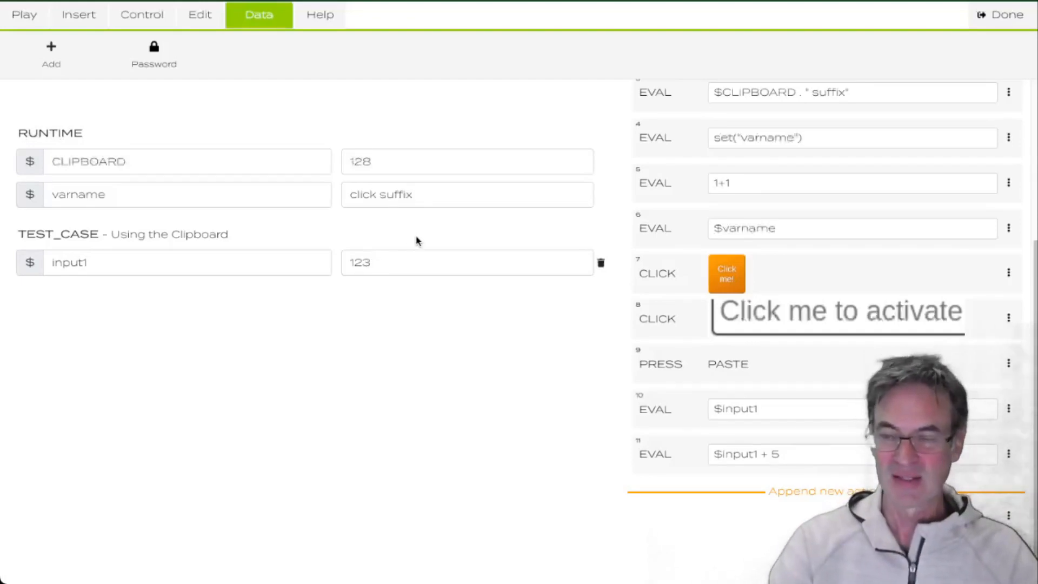
# Step: Rename the new successor test case as successor
pyautogui.moveTo(783, 102)
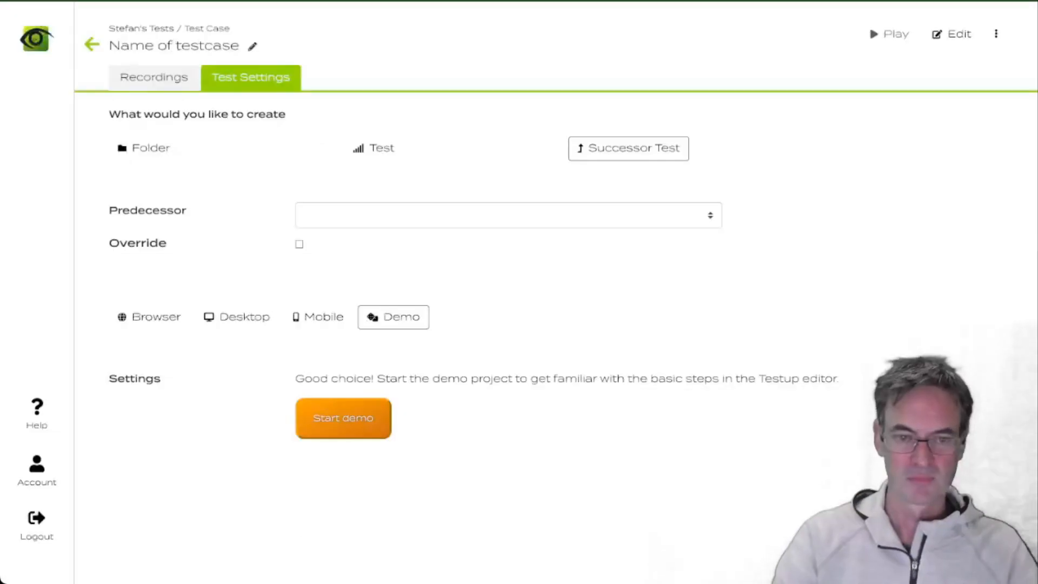
pyautogui.click(181, 47)
pyautogui.write('succe')
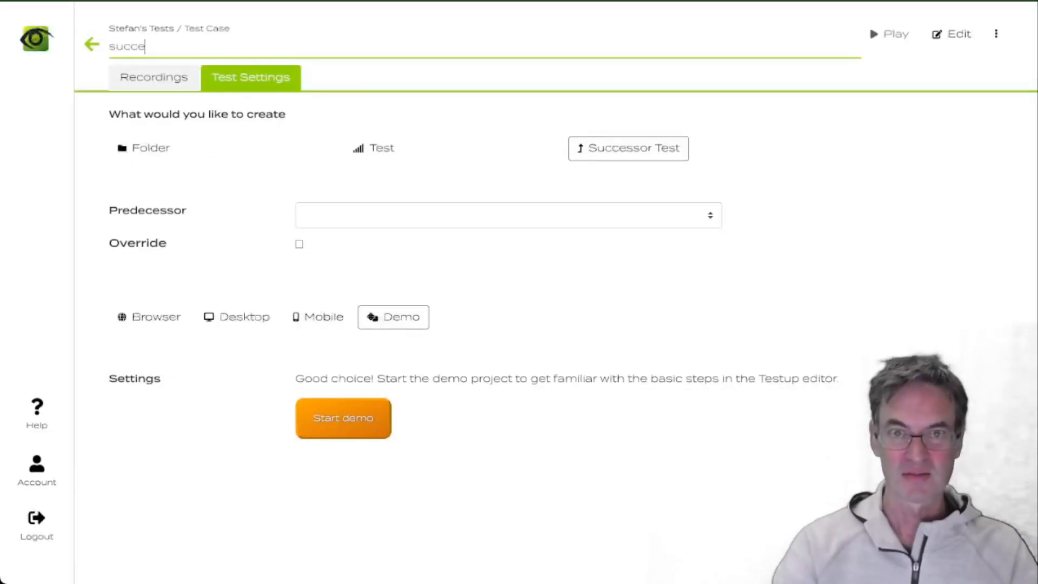
pyautogui.write('ssor')
pyautogui.press('Return')
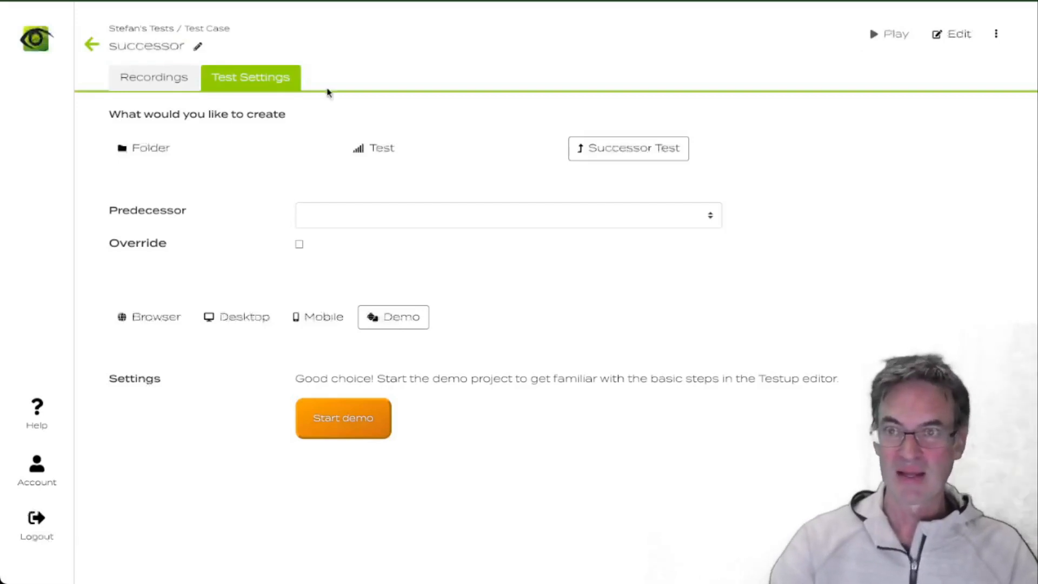
# Step: Choose Using the Clipboard as the successor test's predecessor and open the test for editing
pyautogui.click(466, 216)
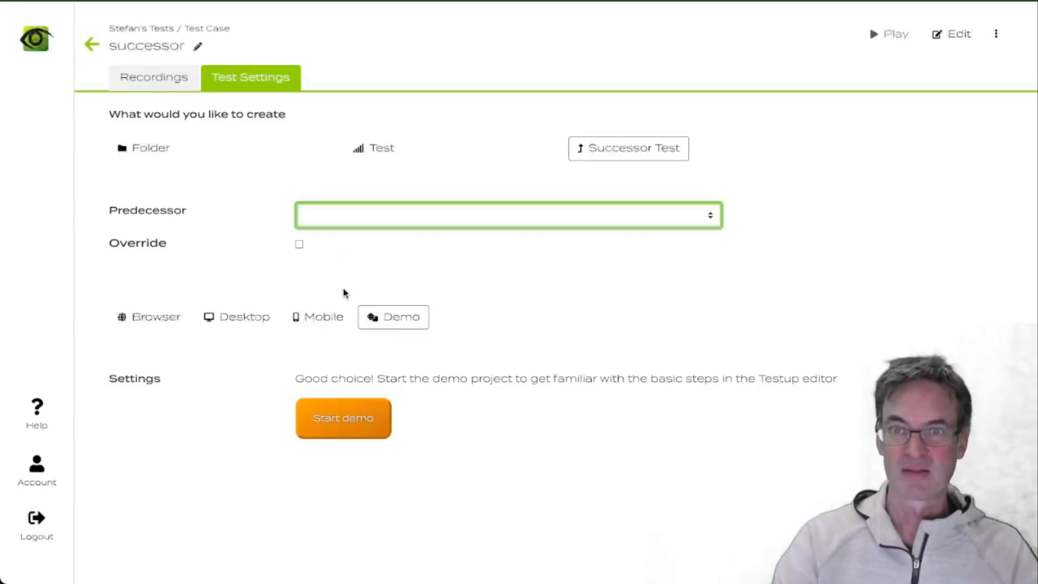
pyautogui.click(387, 316)
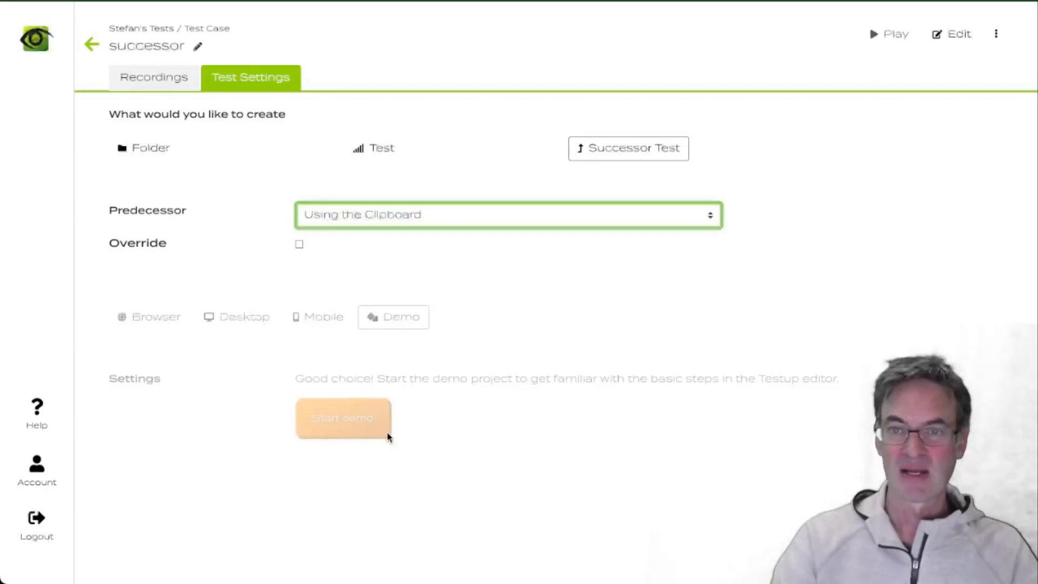
pyautogui.click(951, 34)
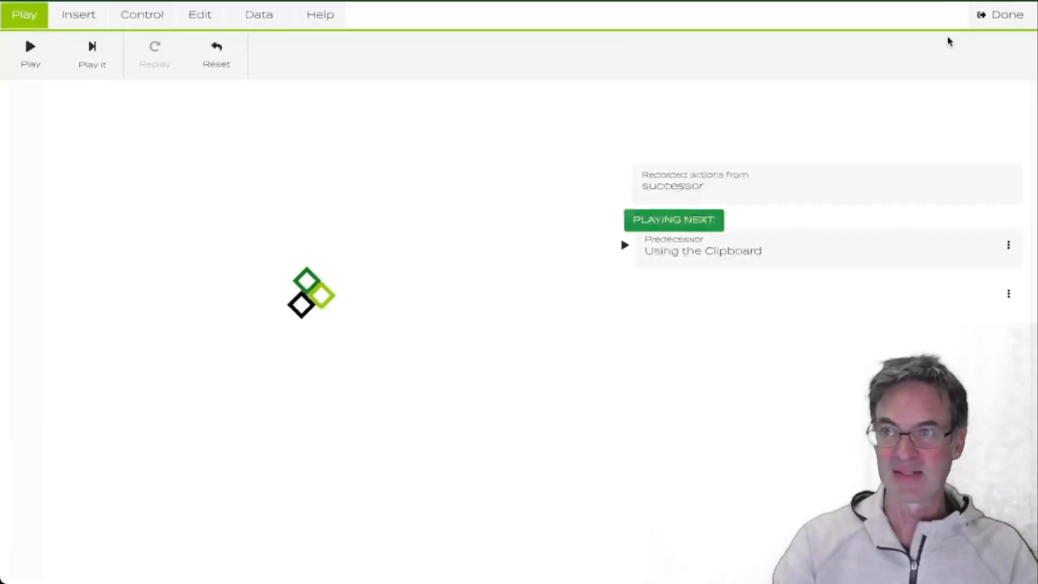
# Step: Copy the predecessor's input1 variable into the successor test case and set its value to 1000
pyautogui.click(258, 19)
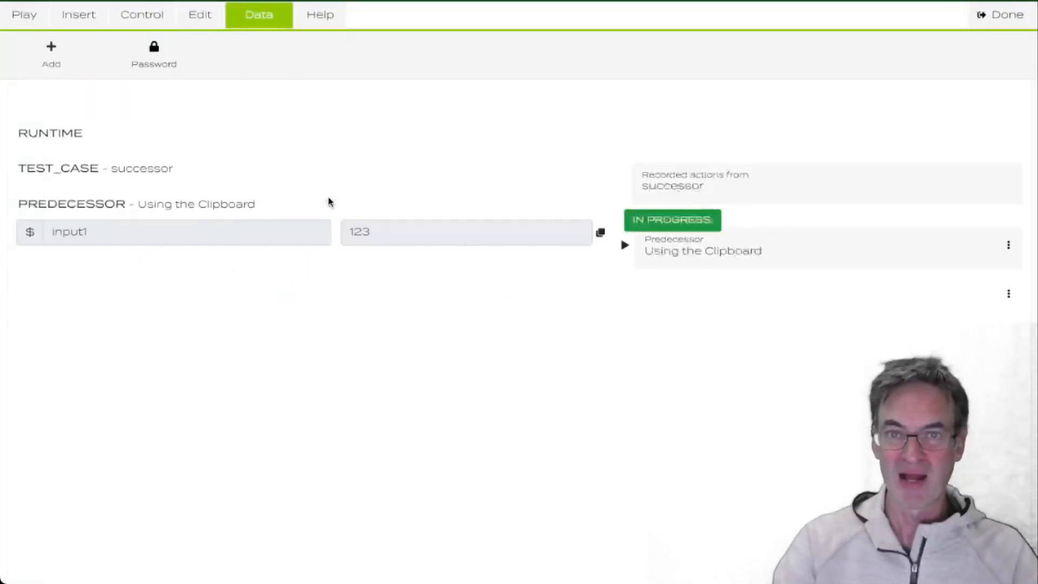
pyautogui.doubleClick(362, 238)
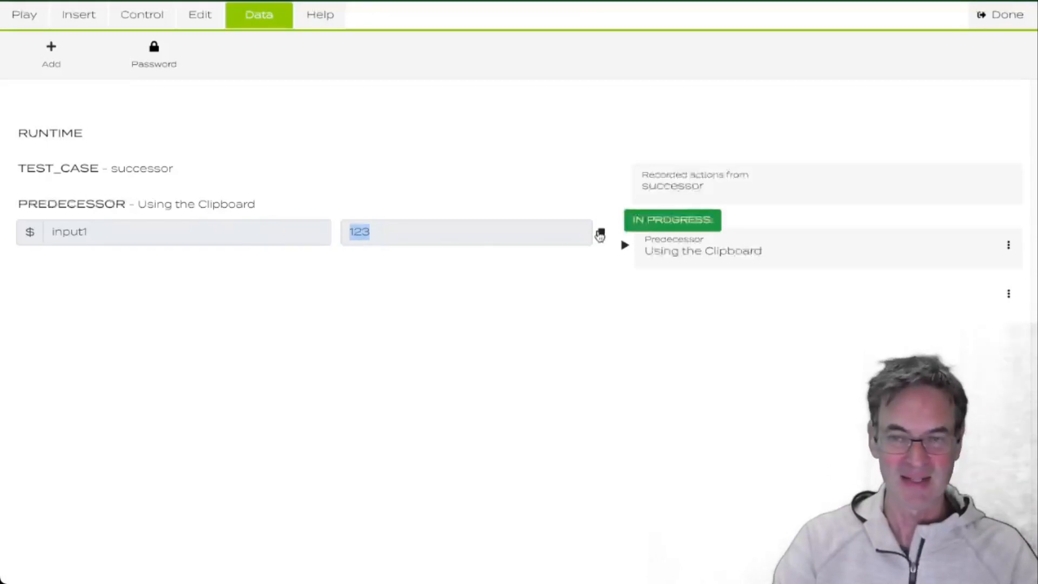
pyautogui.click(600, 234)
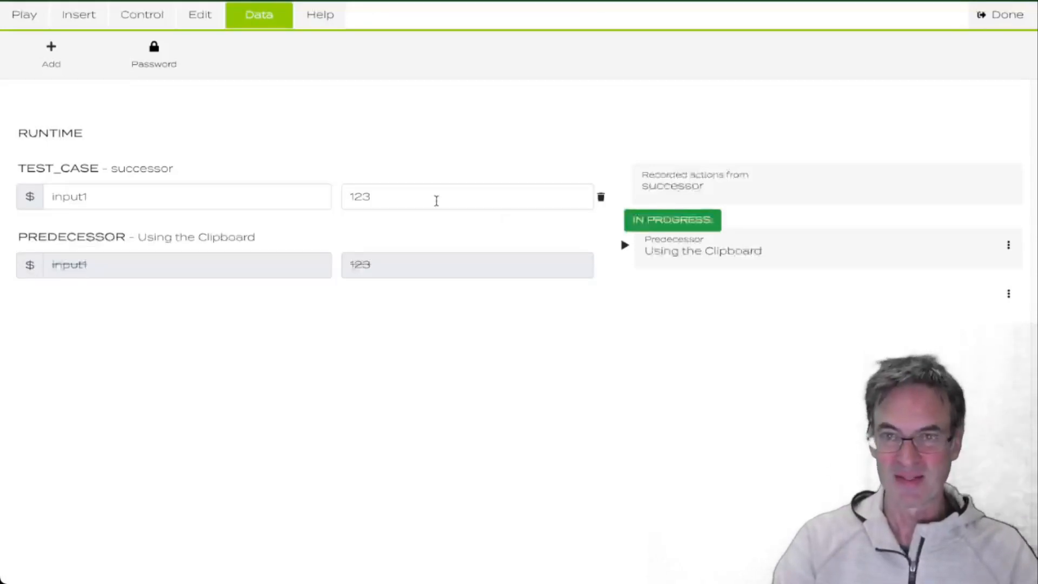
pyautogui.click(390, 199)
pyautogui.press('BackSpace')
pyautogui.press('BackSpace')
pyautogui.press('BackSpace')
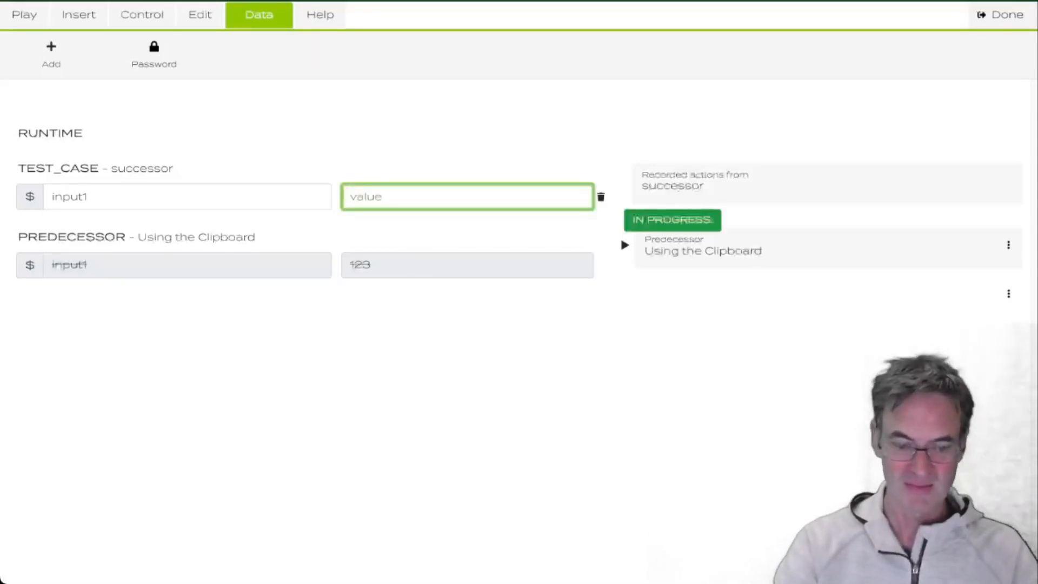
pyautogui.write('1000')
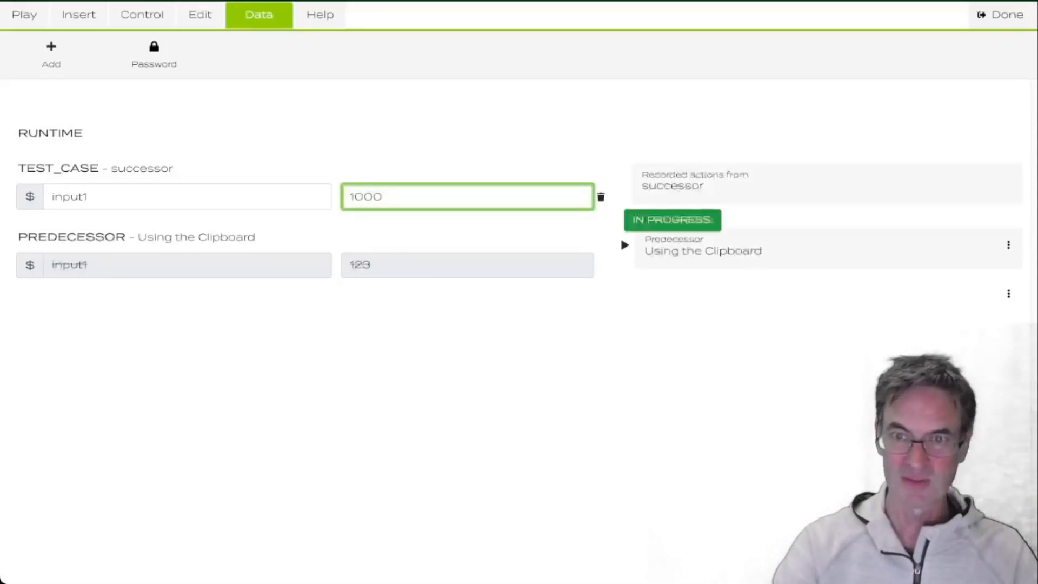
# Step: Play the Using the Clipboard predecessor within the successor test and check the runtime variables
pyautogui.click(35, 17)
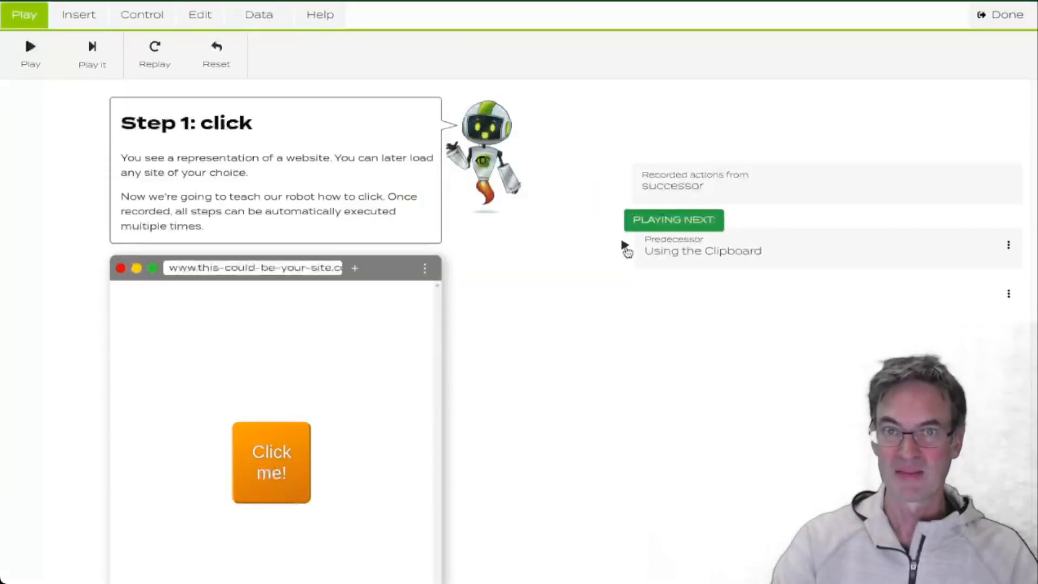
pyautogui.click(623, 245)
pyautogui.click(48, 63)
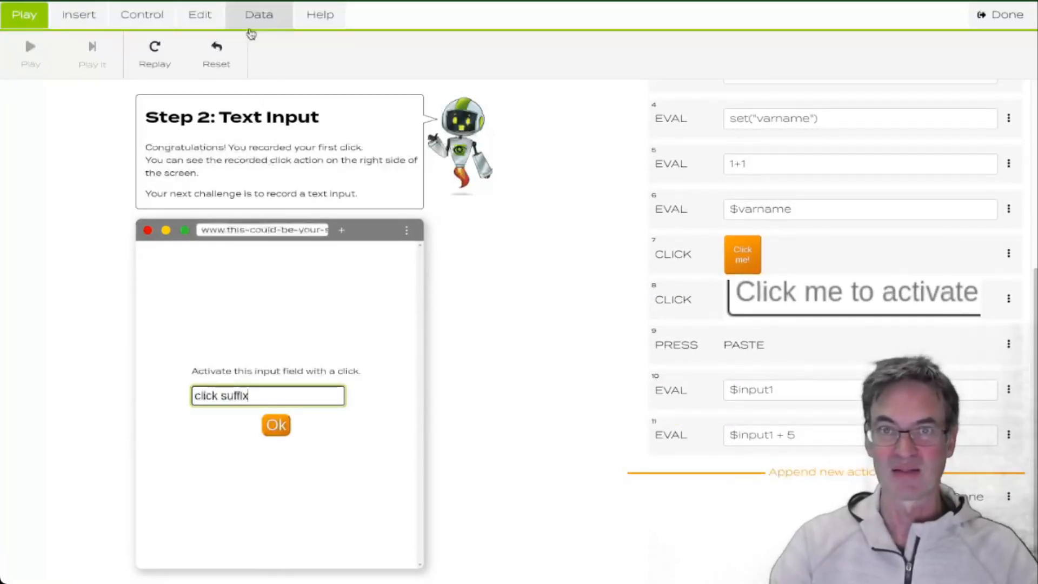
pyautogui.click(252, 21)
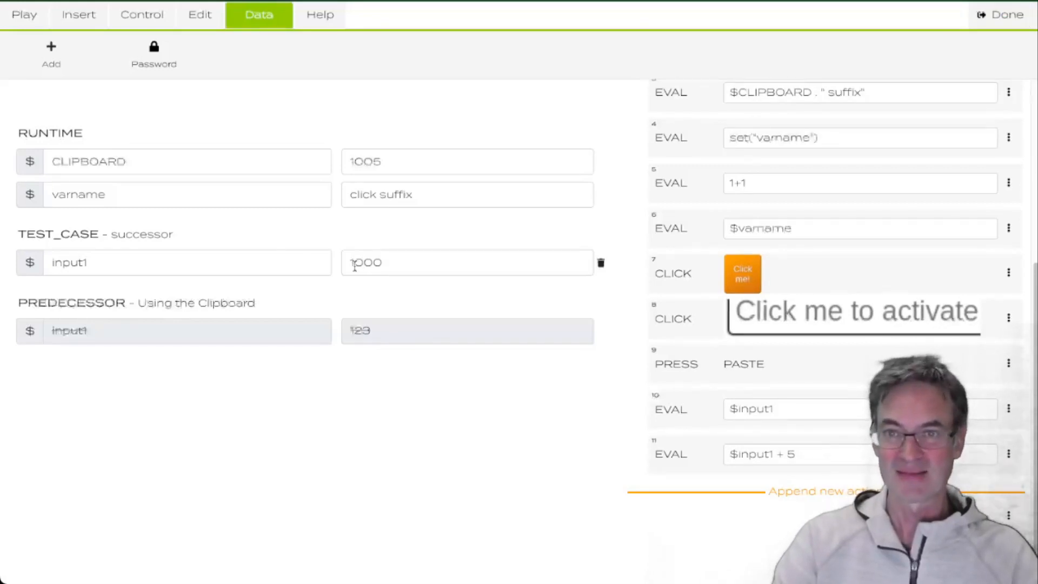
pyautogui.click(417, 260)
pyautogui.press('BackSpace')
pyautogui.write('2')
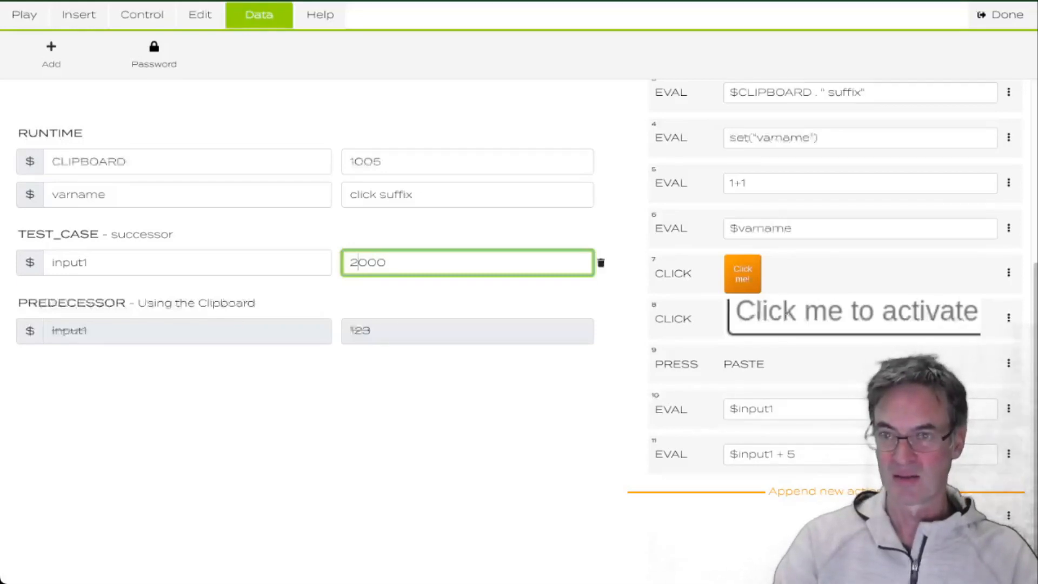
pyautogui.press('BackSpace')
pyautogui.write('1')
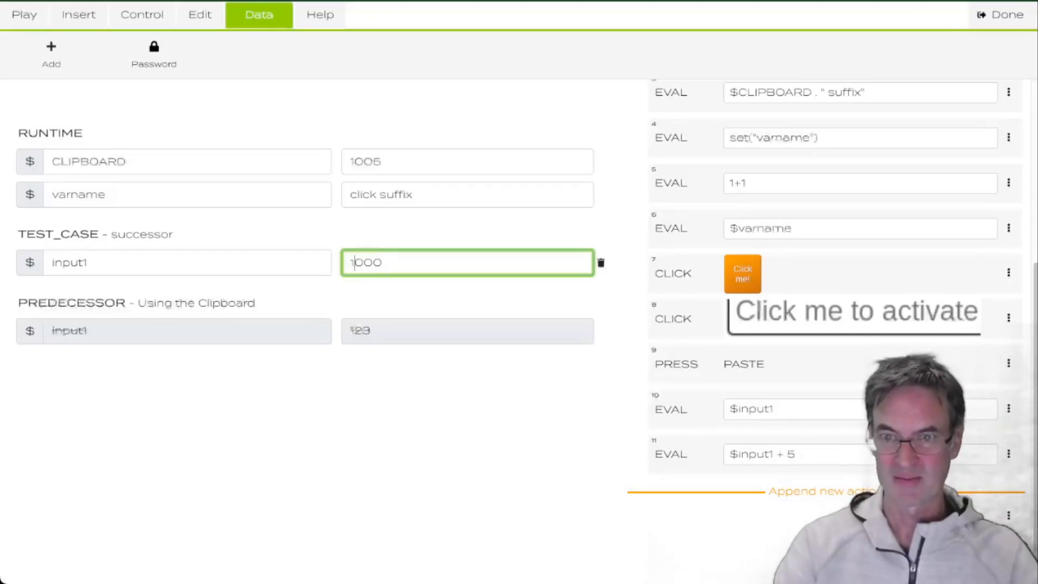
# Step: Set the successor test's input1 variable to 2000 in a new editing session and play the predecessor actions
pyautogui.press('Escape')
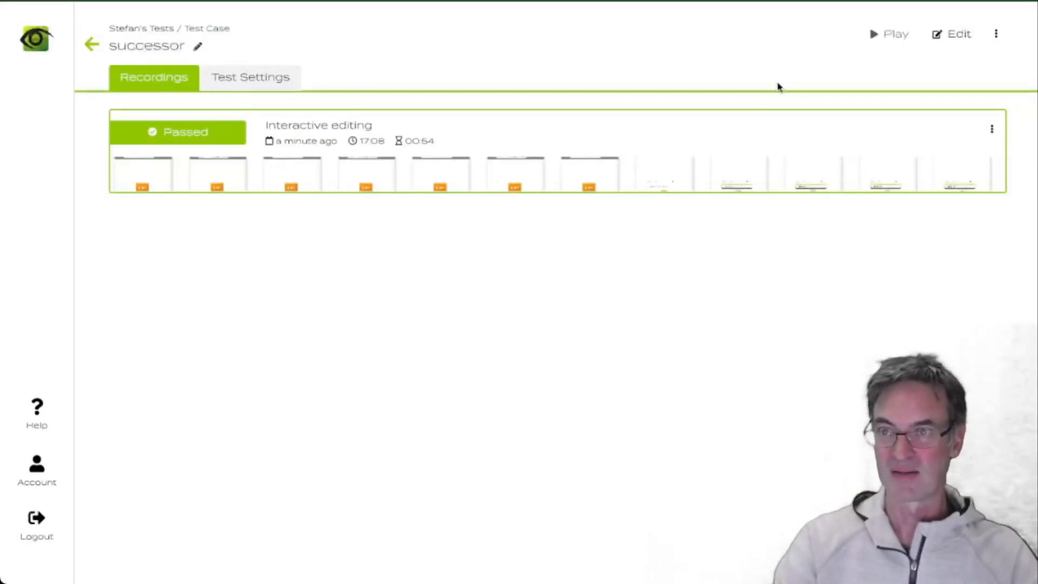
pyautogui.click(951, 34)
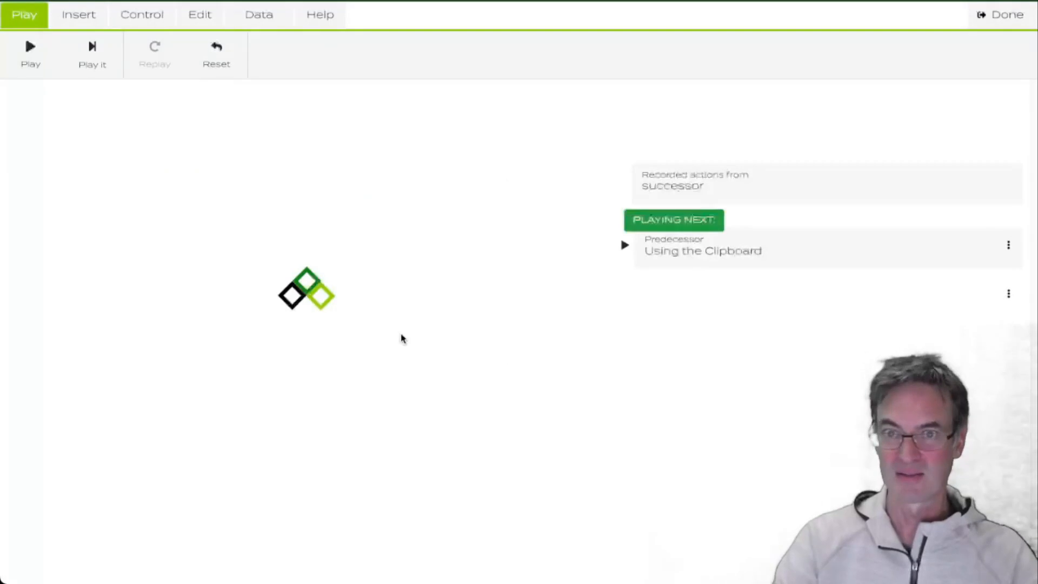
pyautogui.click(251, 18)
pyautogui.click(393, 199)
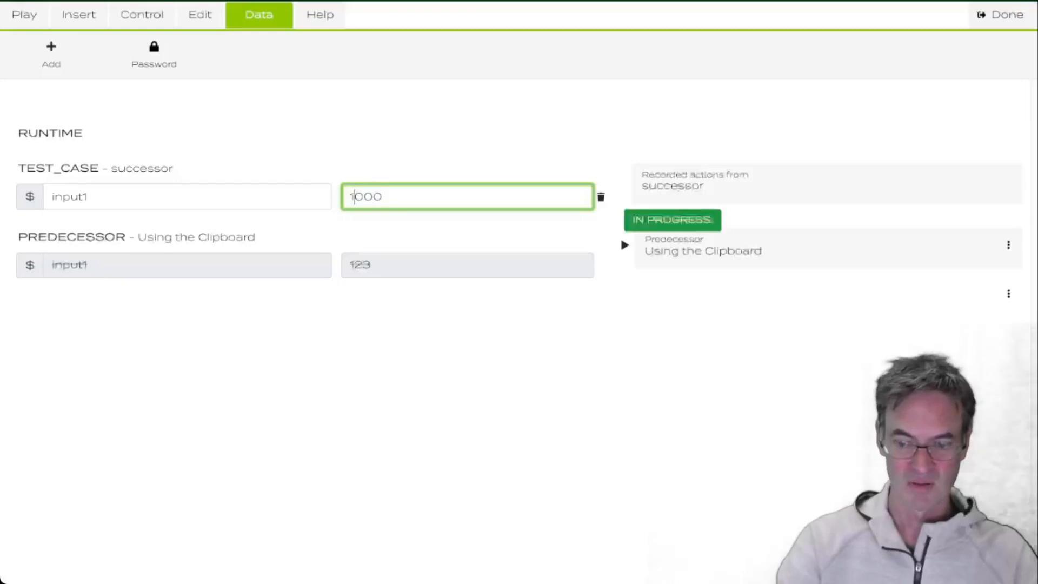
pyautogui.press('BackSpace')
pyautogui.write('2')
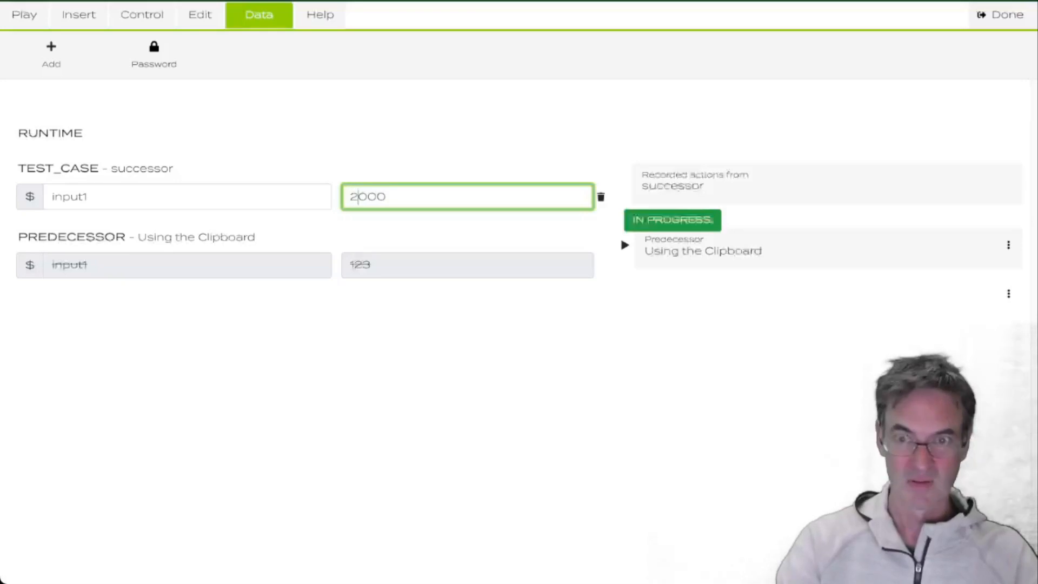
pyautogui.click(981, 21)
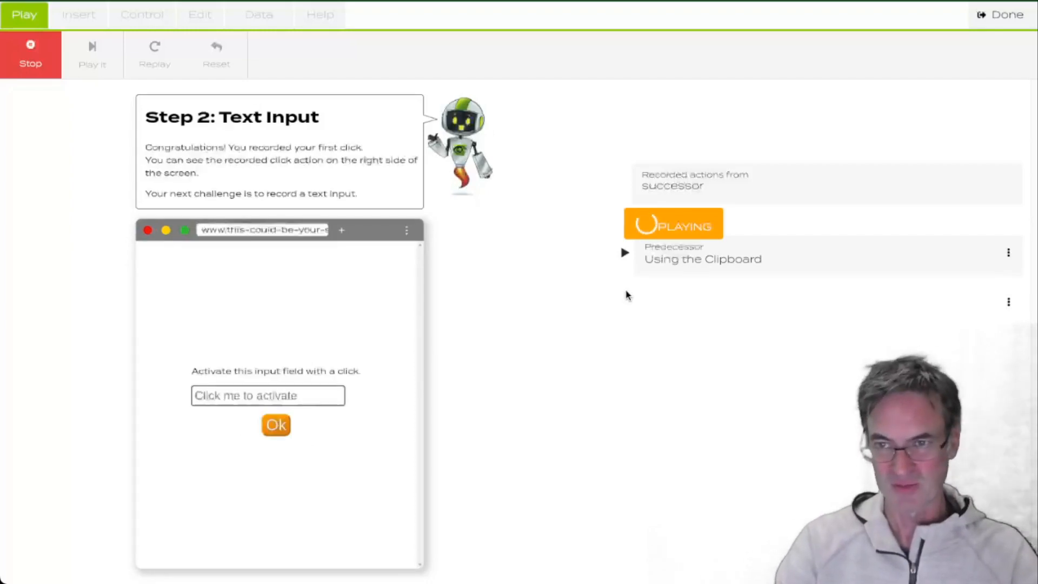
pyautogui.click(626, 252)
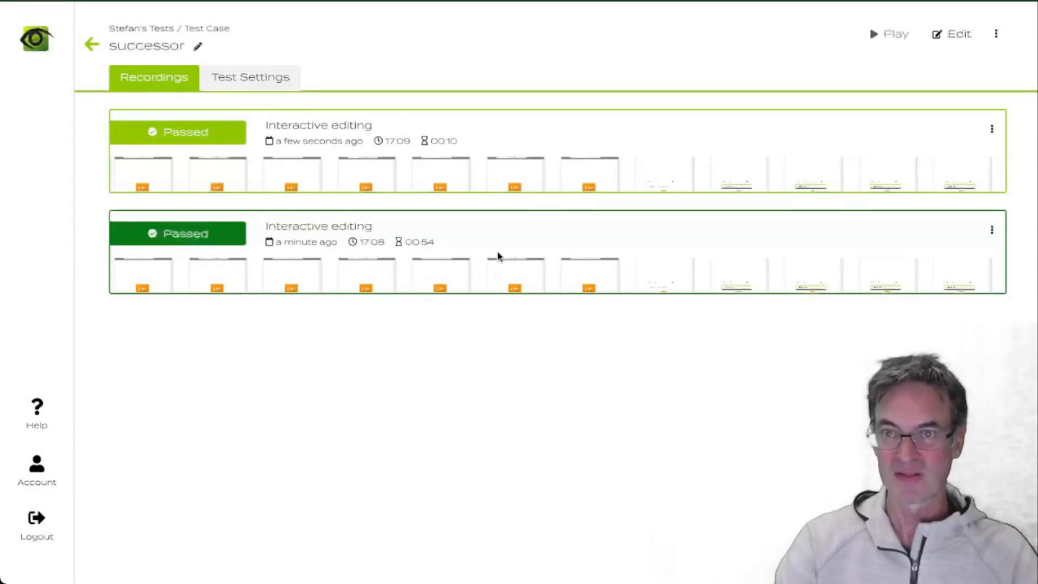
# Step: Examine the stored input1 value in the older and the newer recording of the successor test
pyautogui.click(468, 234)
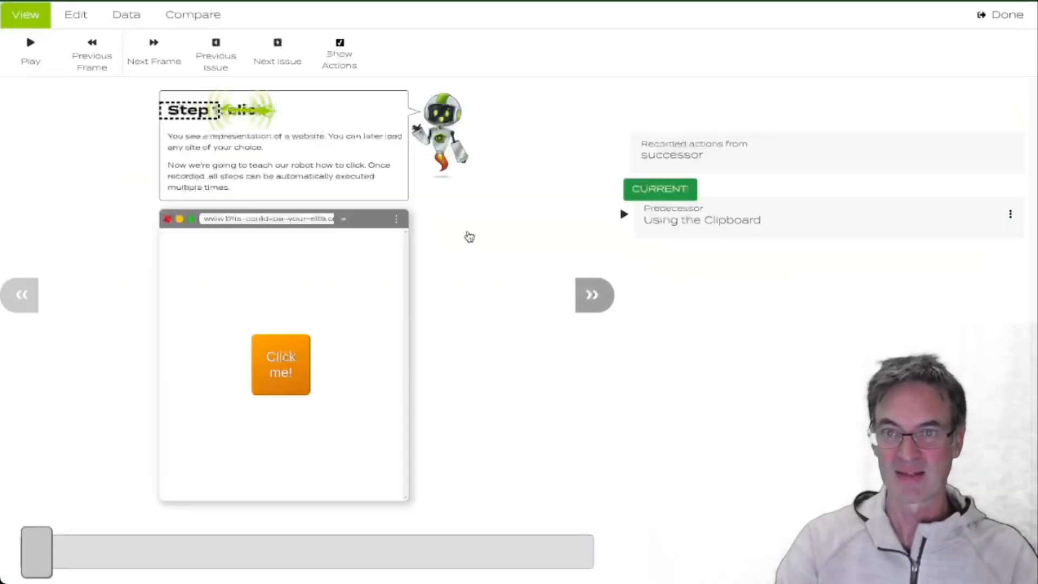
pyautogui.click(124, 14)
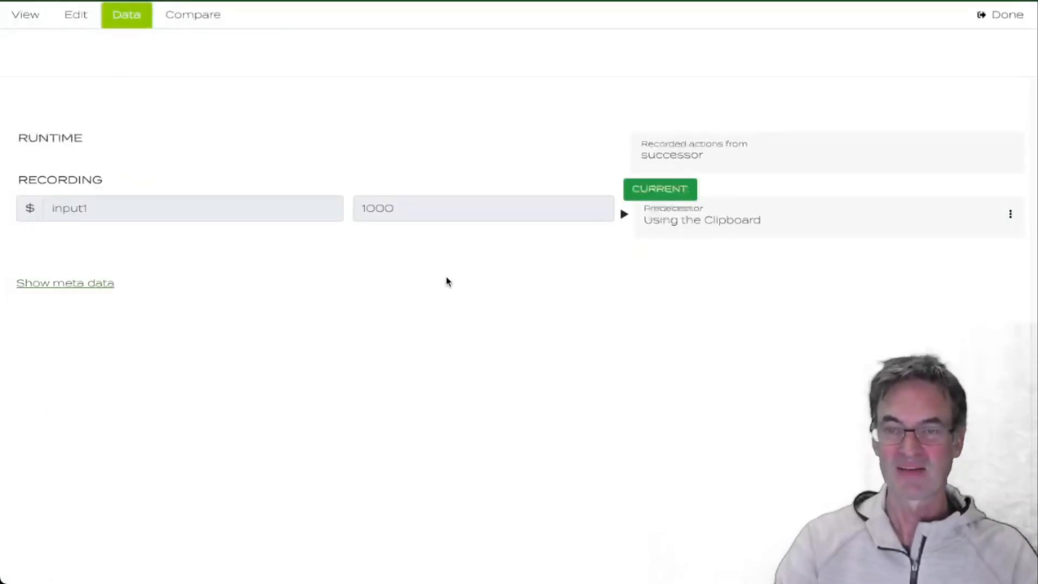
pyautogui.click(990, 16)
pyautogui.click(547, 133)
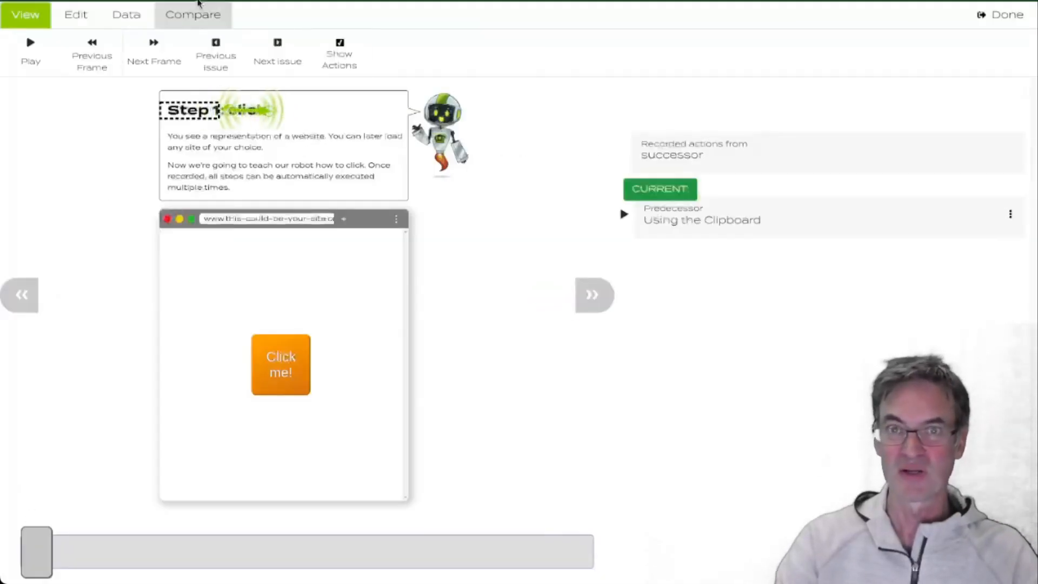
pyautogui.click(122, 15)
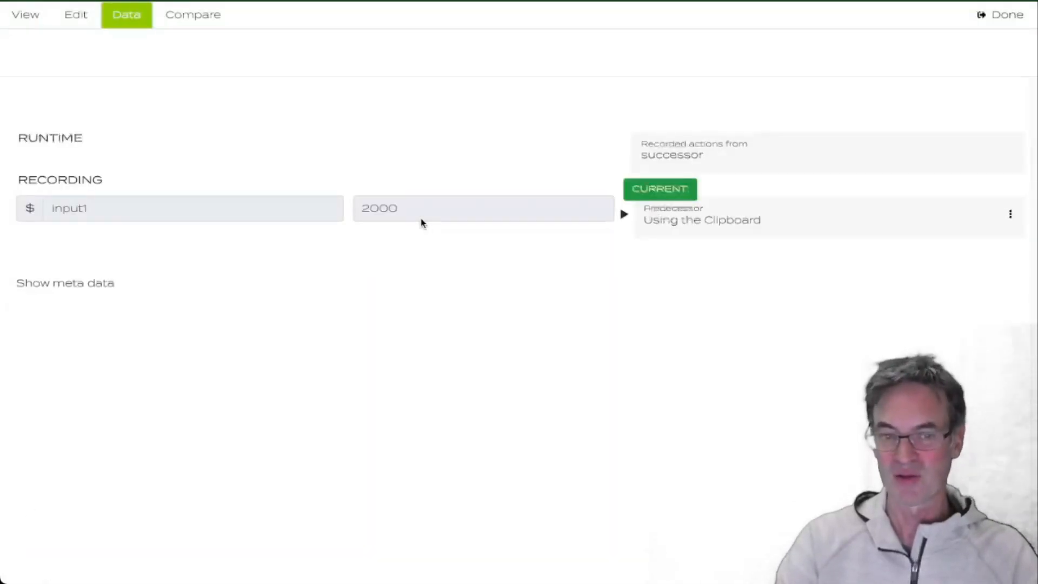
pyautogui.click(985, 17)
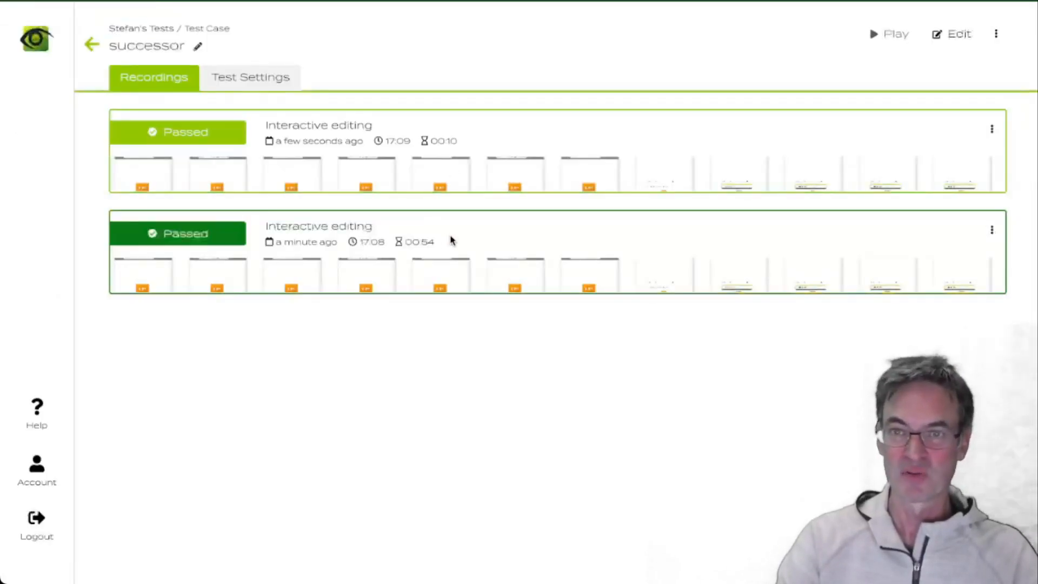
# Step: Open the older successor recording in the editor and examine how its recording-level input1 variable ranks above the test case and predecessor variables
pyautogui.click(712, 239)
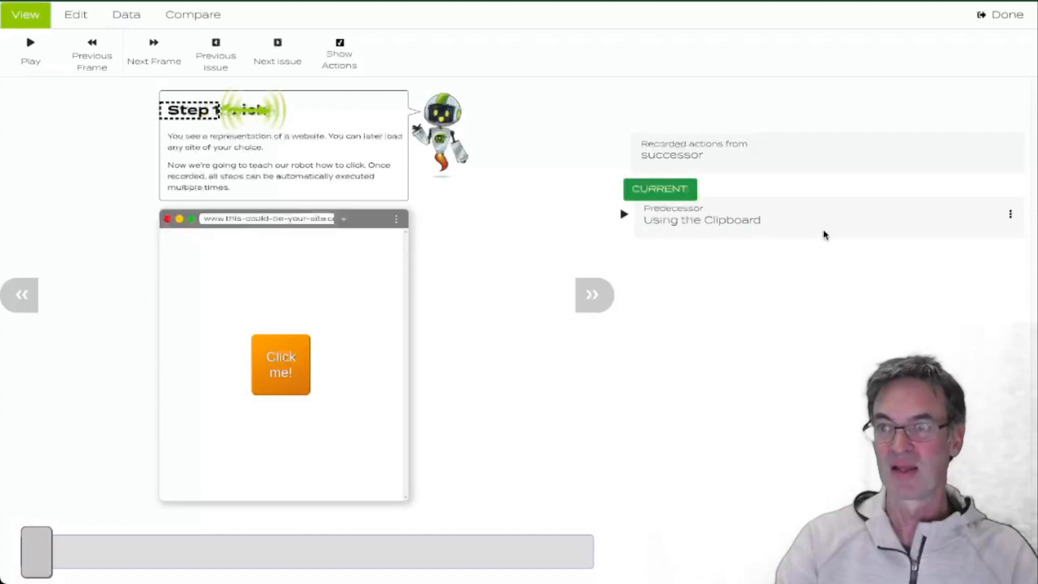
pyautogui.click(1006, 215)
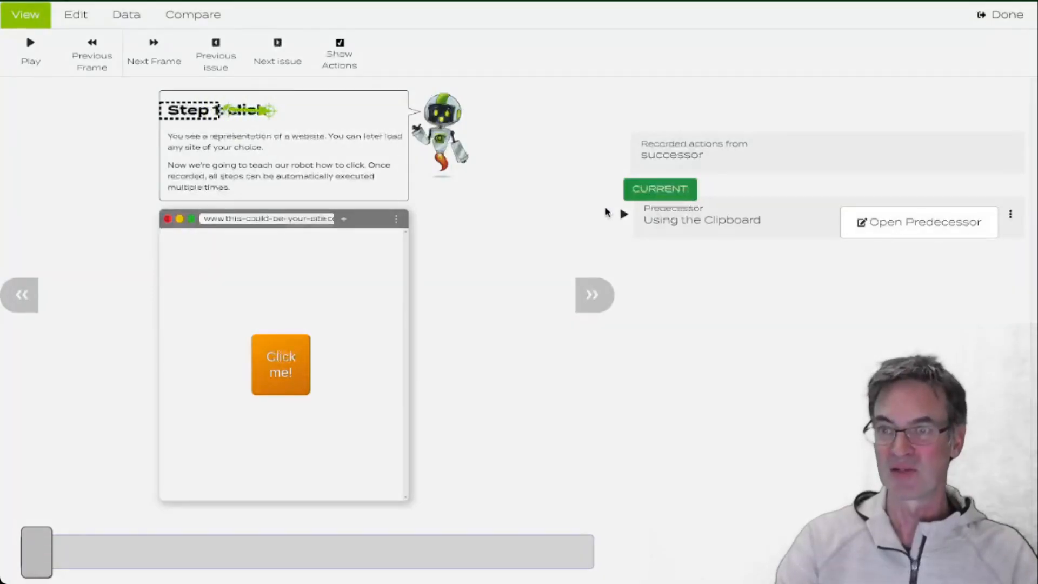
pyautogui.click(76, 15)
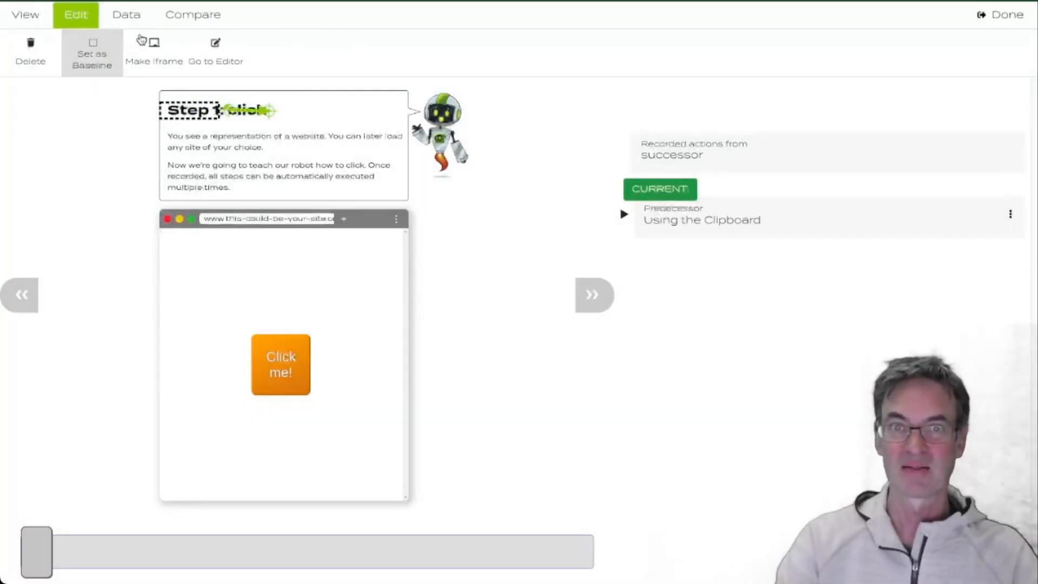
pyautogui.click(205, 45)
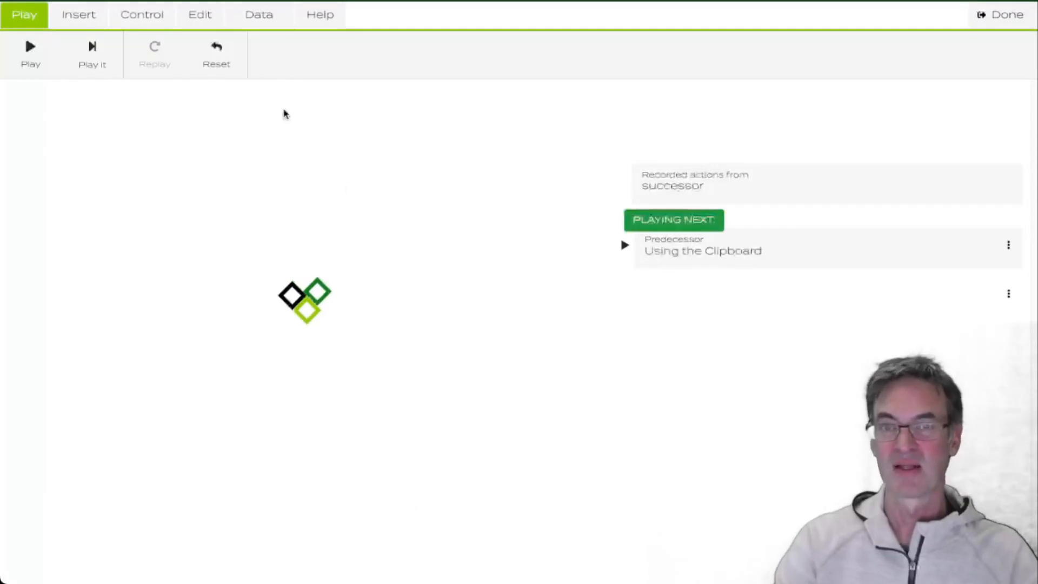
pyautogui.click(269, 18)
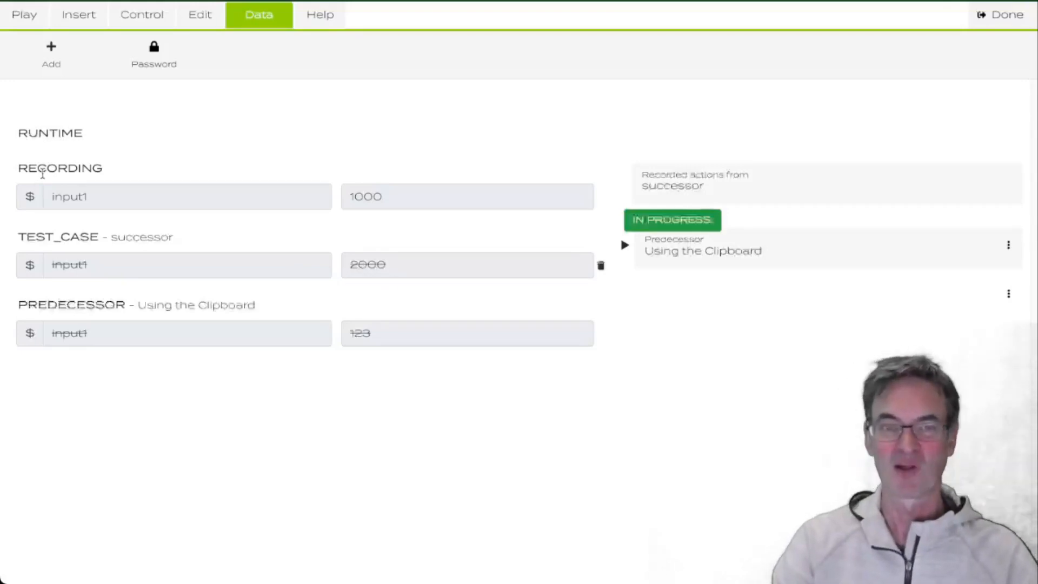
pyautogui.moveTo(35, 169); pyautogui.dragTo(108, 175)
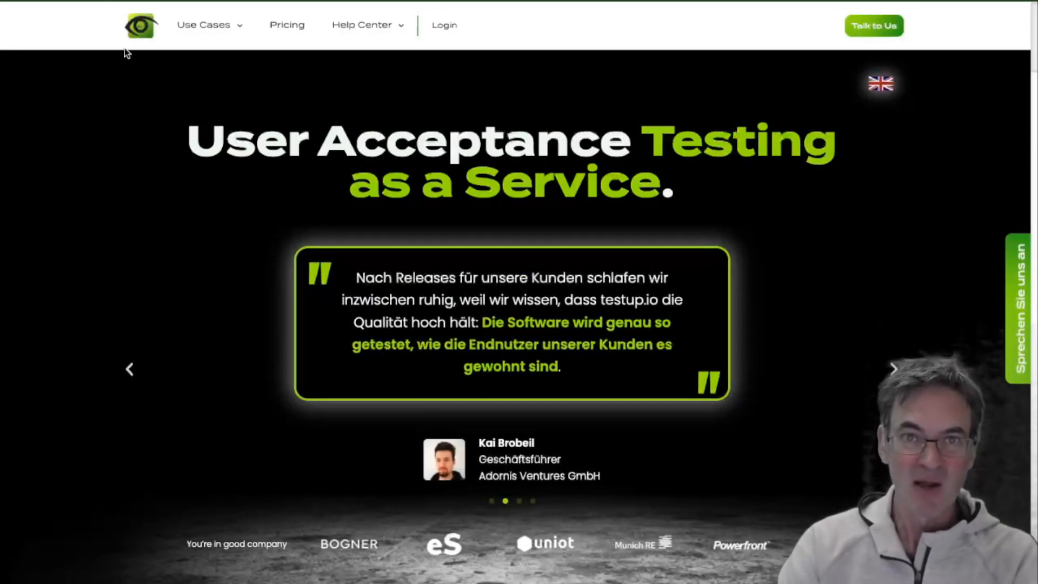
# Step: Switch to the testup.io website and open the documentation's integration article on integrating tests into Gitlab CI/CD pipelines
pyautogui.moveTo(351, 30)
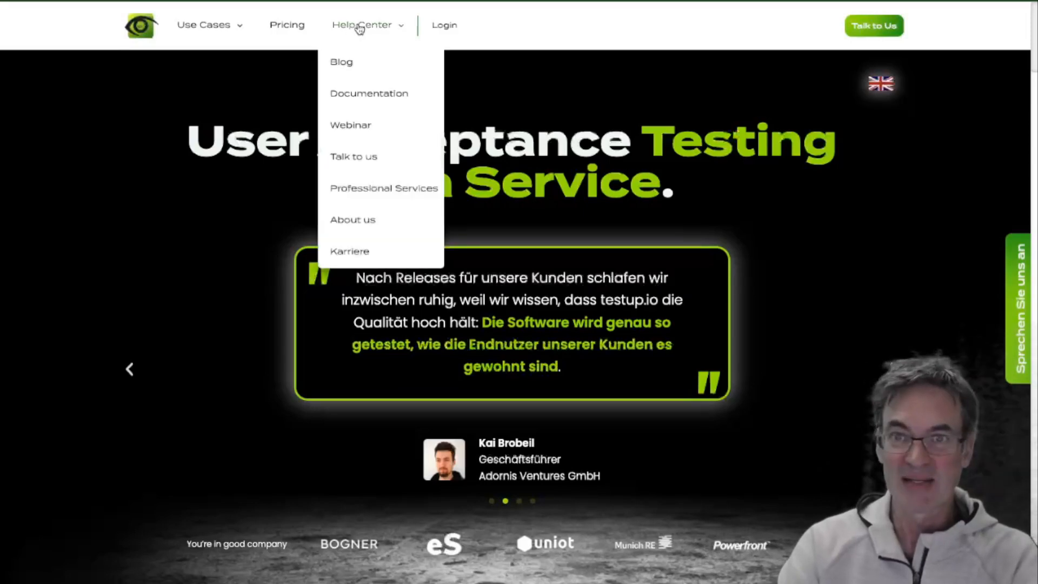
pyautogui.click(360, 95)
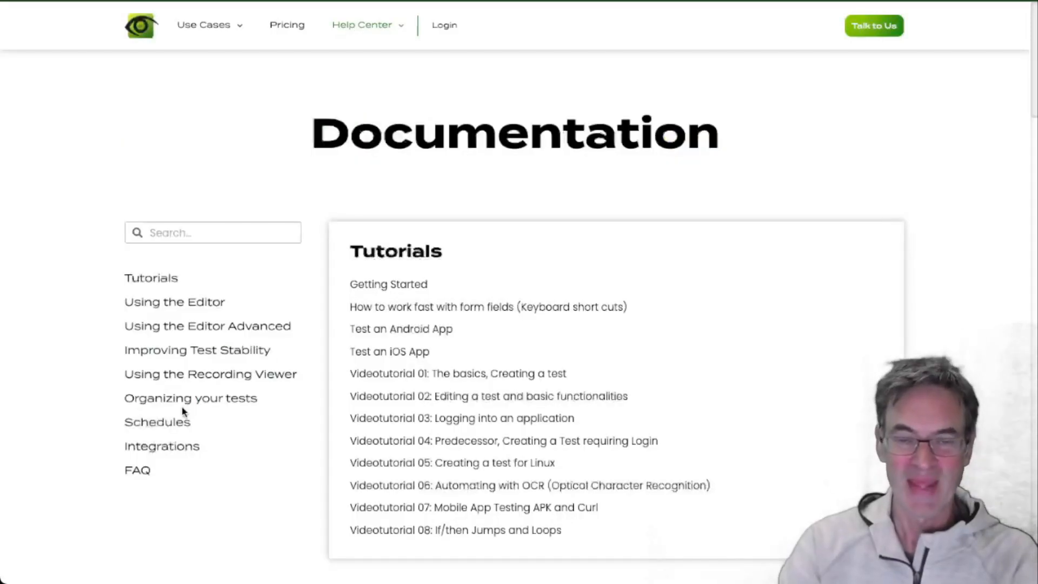
pyautogui.click(154, 452)
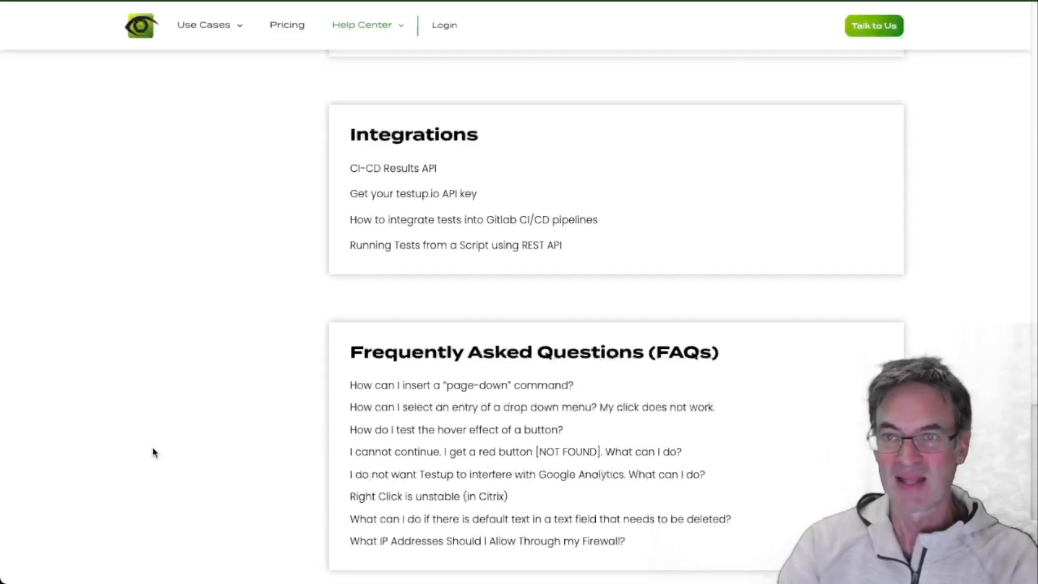
pyautogui.click(463, 230)
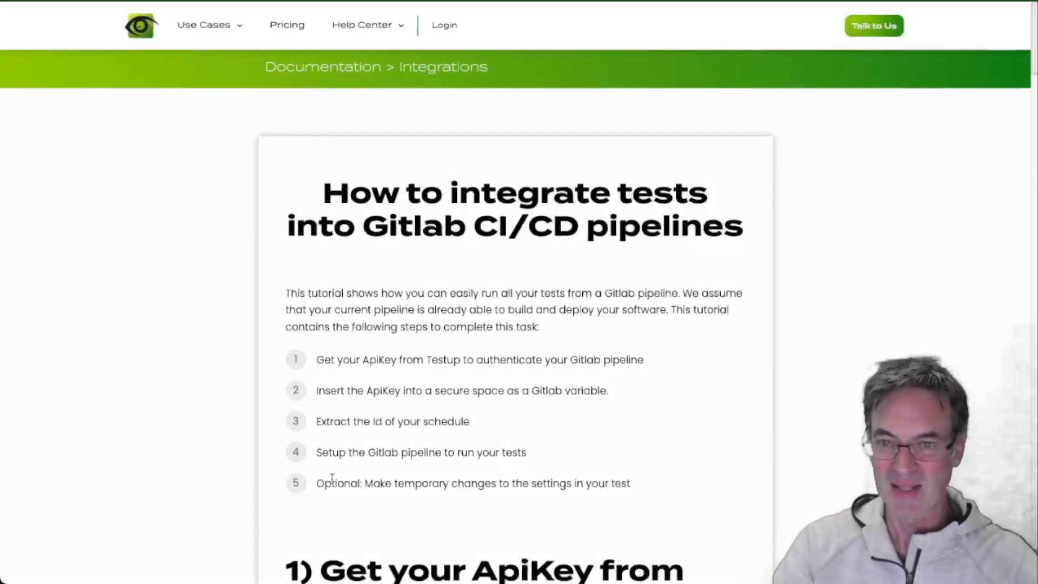
# Step: Find the Gitlab pipeline setup section and highlight the first curl command, the one with the retry option, in the Testup job script
pyautogui.scroll(-20, 412, 515)
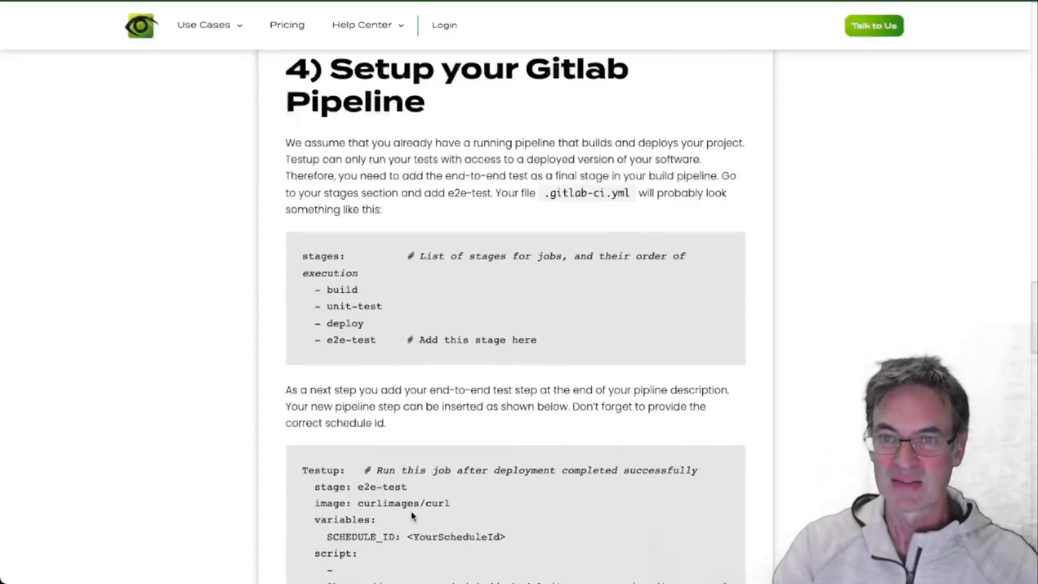
pyautogui.scroll(-4, 412, 516)
pyautogui.scroll(-1, 412, 516)
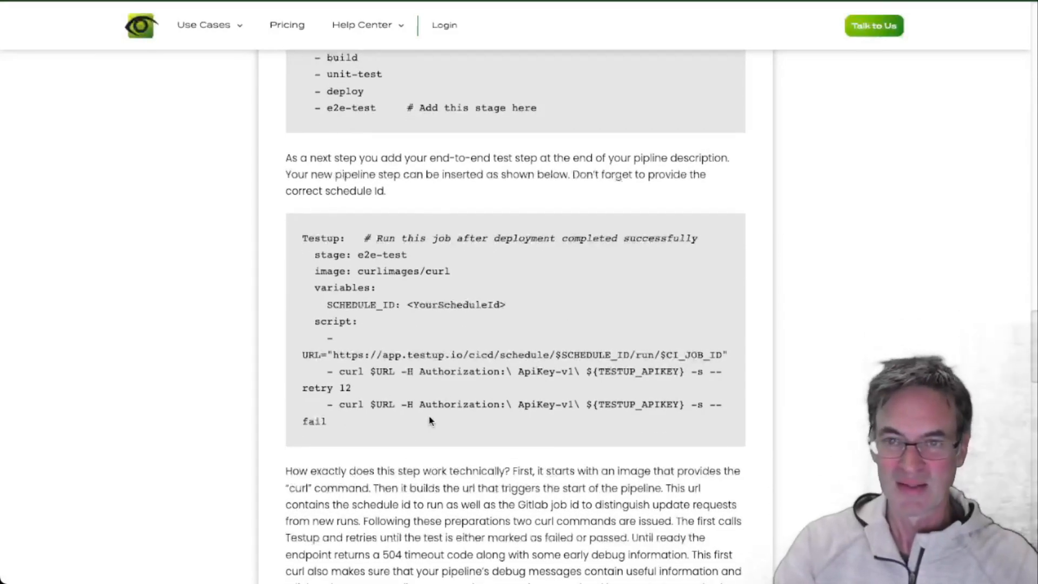
pyautogui.moveTo(338, 371); pyautogui.dragTo(367, 388)
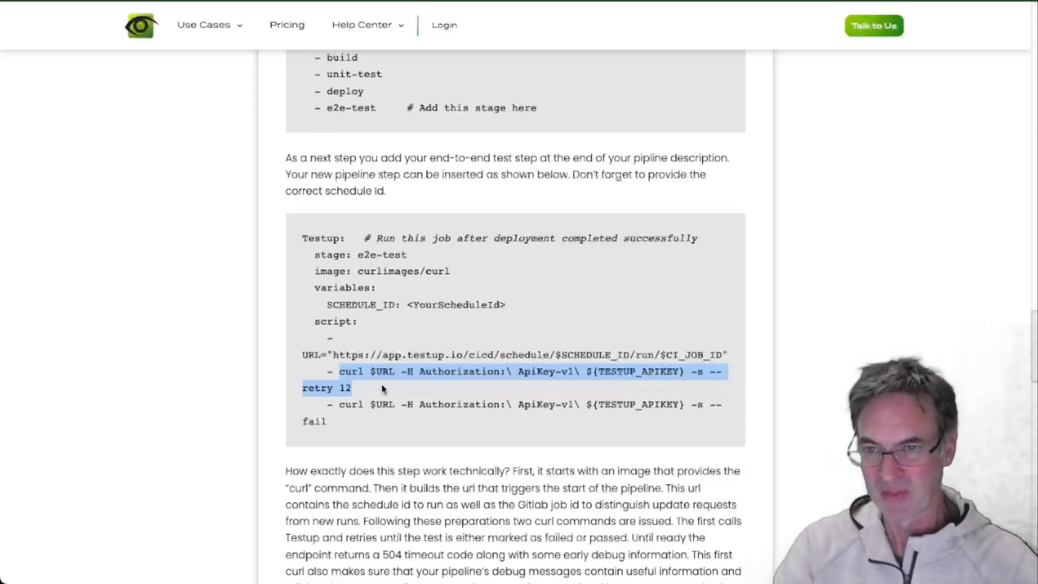
# Step: Review the optional additional settings section and highlight the "variables" key and its name/value array in the curl message body
pyautogui.scroll(-6, 381, 384)
pyautogui.scroll(-2, 381, 389)
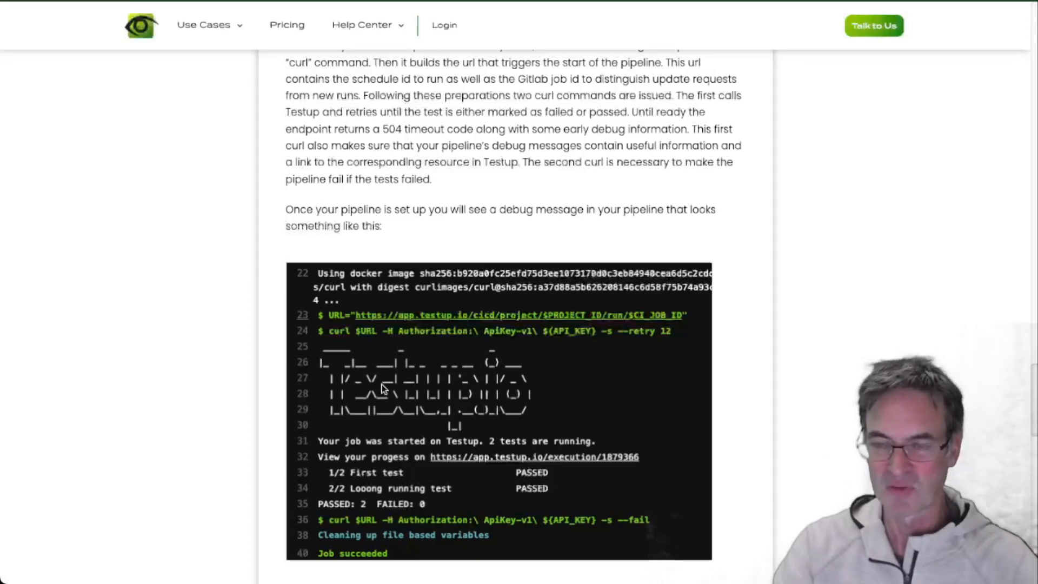
pyautogui.scroll(-10, 383, 387)
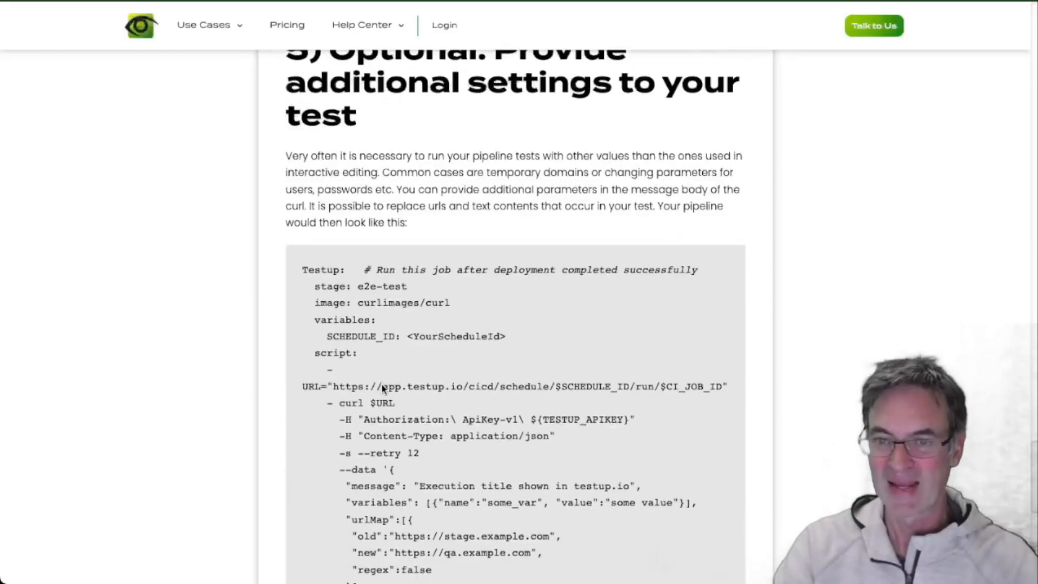
pyautogui.scroll(-2, 381, 385)
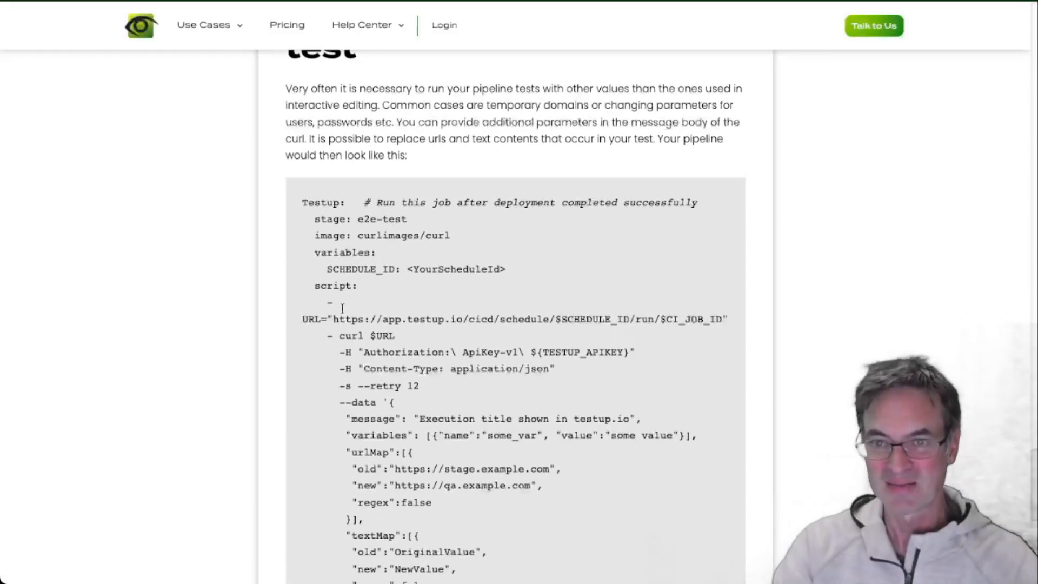
pyautogui.scroll(-1, 342, 308)
pyautogui.moveTo(346, 426); pyautogui.dragTo(414, 426)
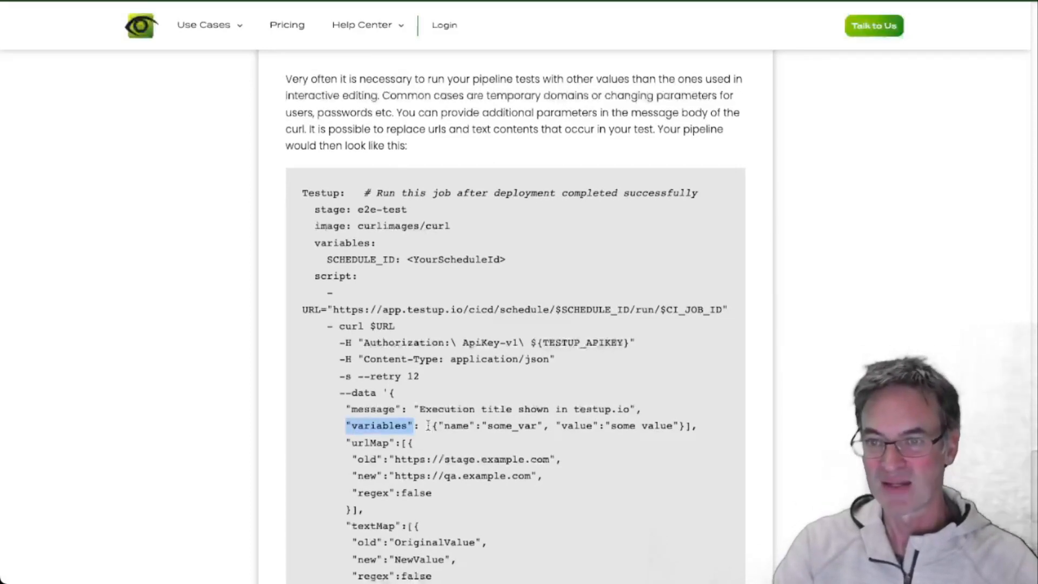
pyautogui.moveTo(428, 426); pyautogui.dragTo(689, 422)
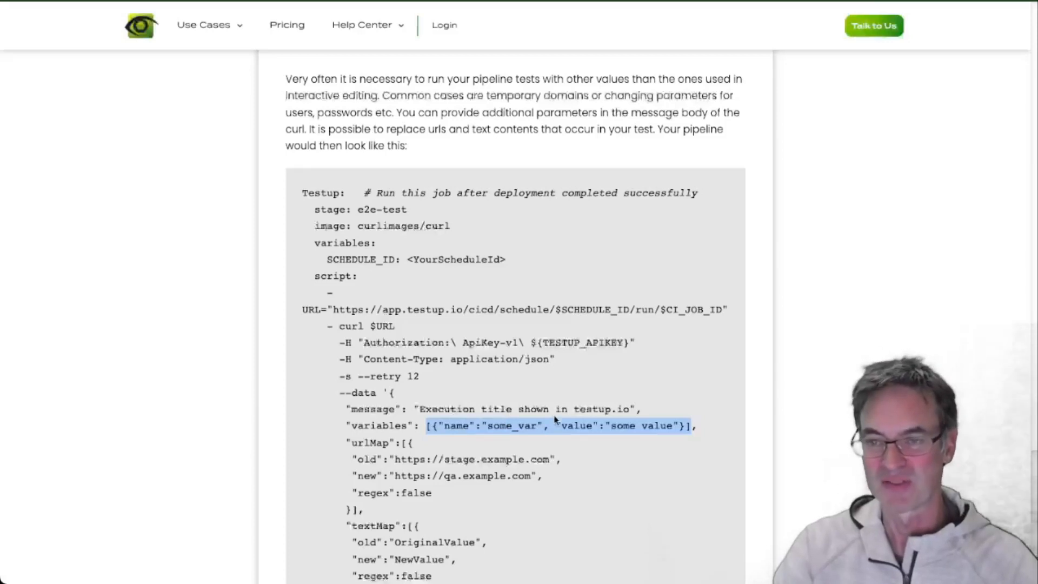
pyautogui.scroll(-3, 470, 457)
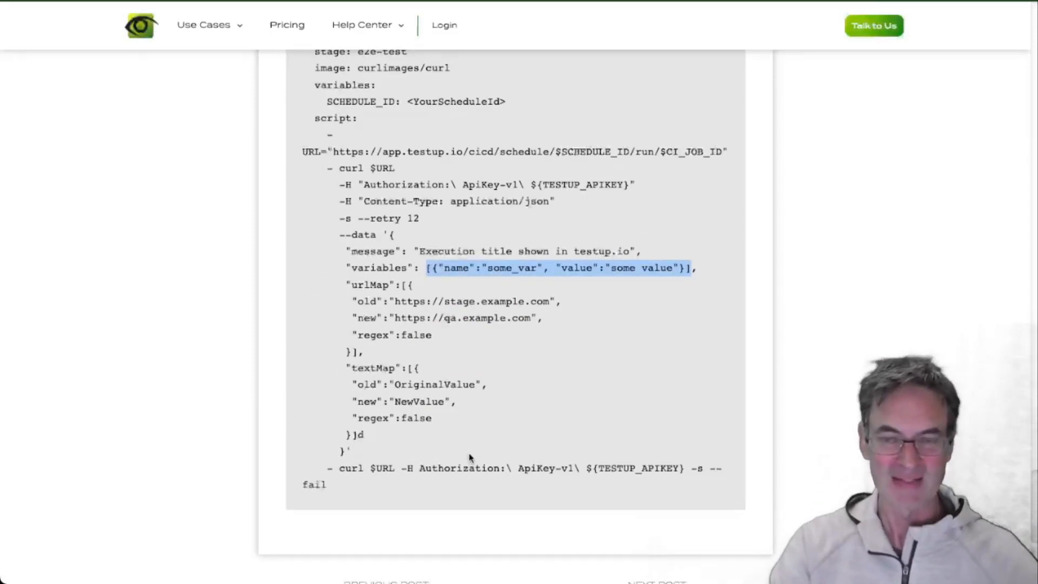